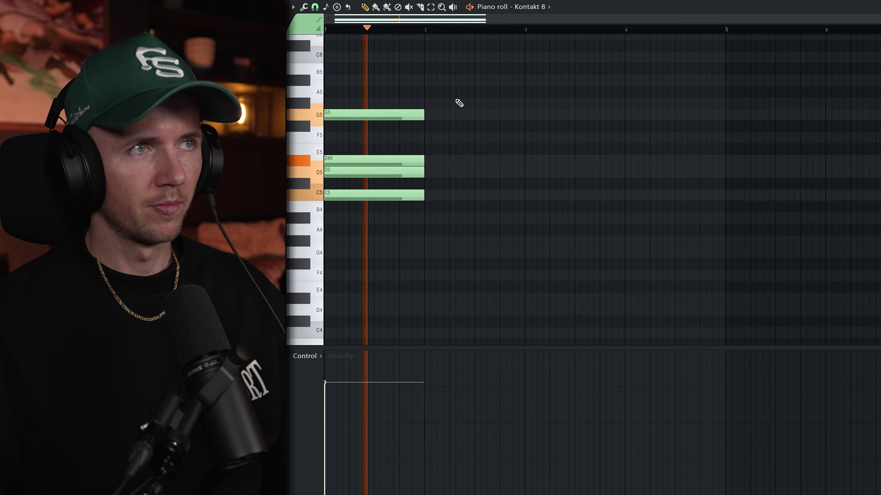
Lengthen the four-note C5, D5, D#5, G5 chord to two bars and duplicate it over bars 3 and 4
{"action": "key", "text": "space"}
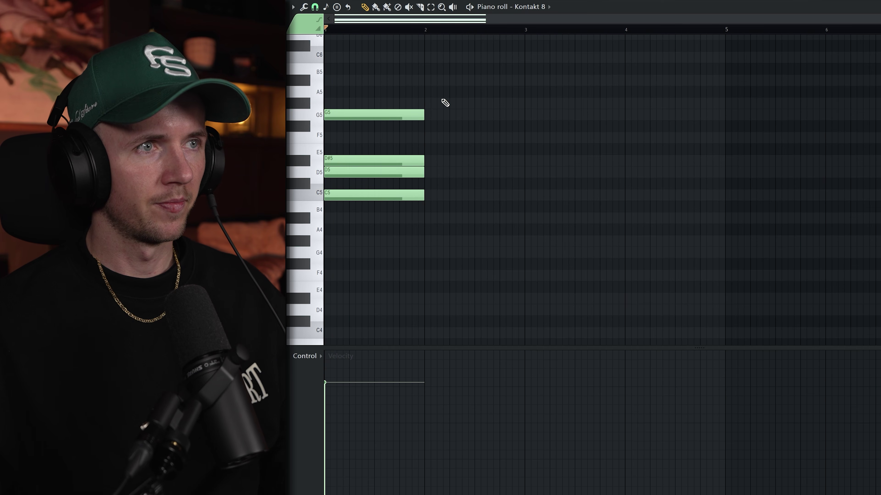
{"action": "key", "text": "ctrl+a"}
{"action": "left_click_drag", "start_coordinate": [482, 116], "coordinate": [526, 116]}
{"action": "key", "text": "ctrl+b"}
{"action": "key", "text": "space"}
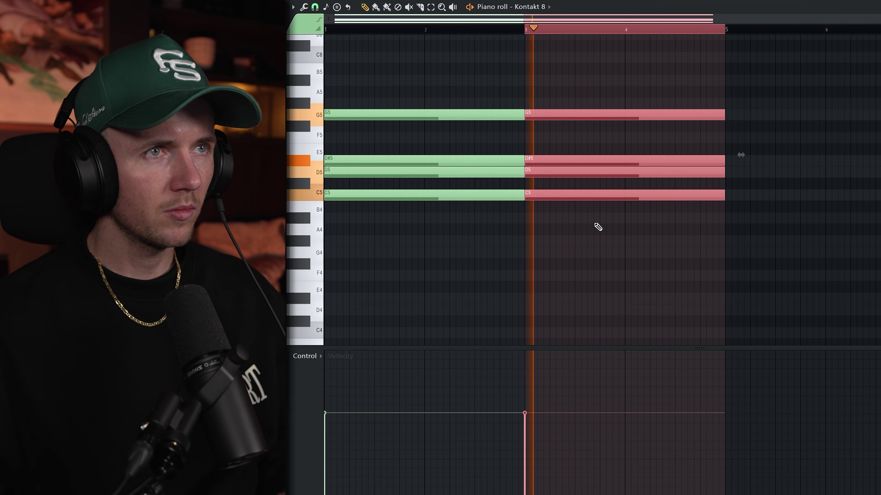
{"action": "left_click", "coordinate": [553, 291]}
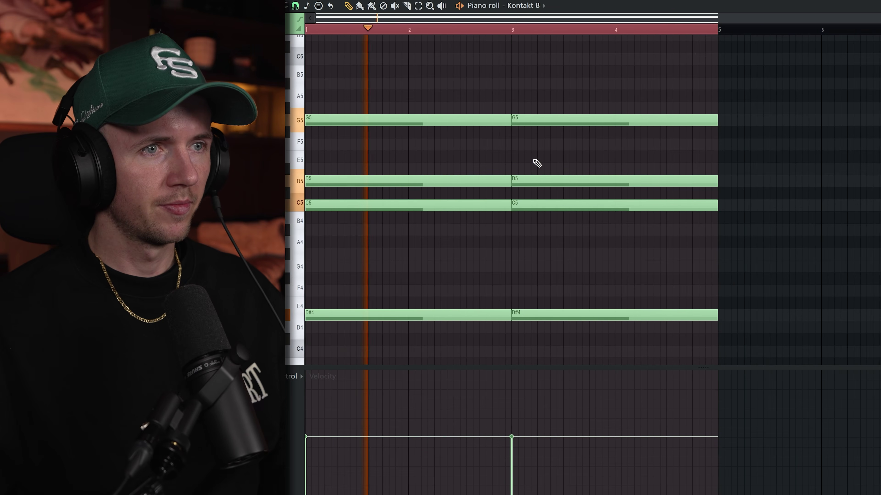
Lower the second chord's D#4 note to D4 and add a C6 note above it starting at bar 3
{"action": "left_click_drag", "start_coordinate": [549, 315], "coordinate": [552, 327]}
{"action": "scroll", "coordinate": [561, 312], "scroll_direction": "down", "scroll_amount": 1}
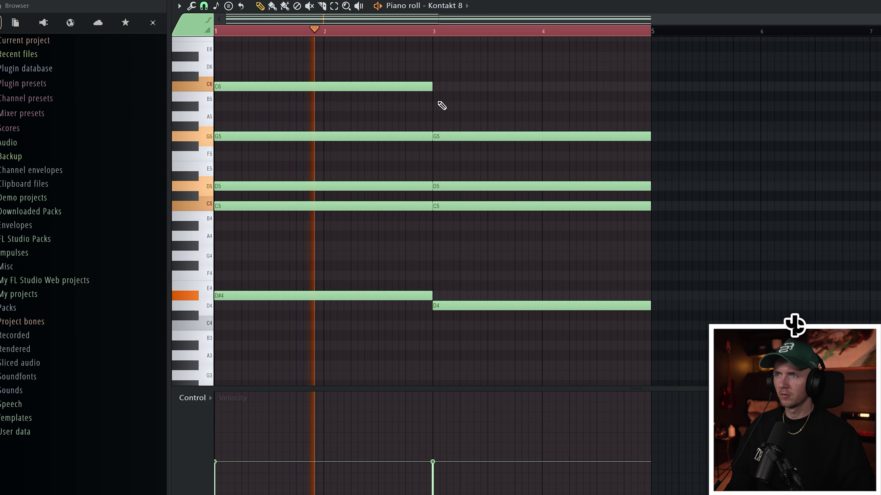
{"action": "left_click", "coordinate": [421, 86]}
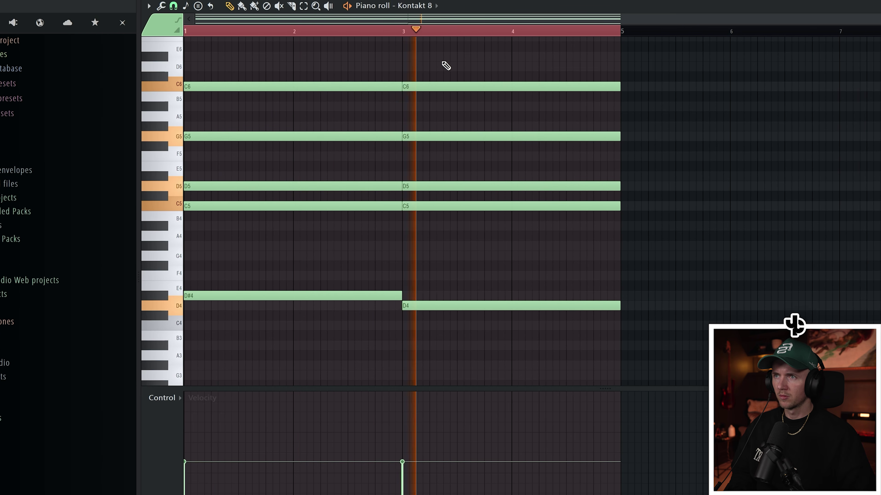
{"action": "scroll", "coordinate": [416, 89], "scroll_direction": "up", "scroll_amount": 1}
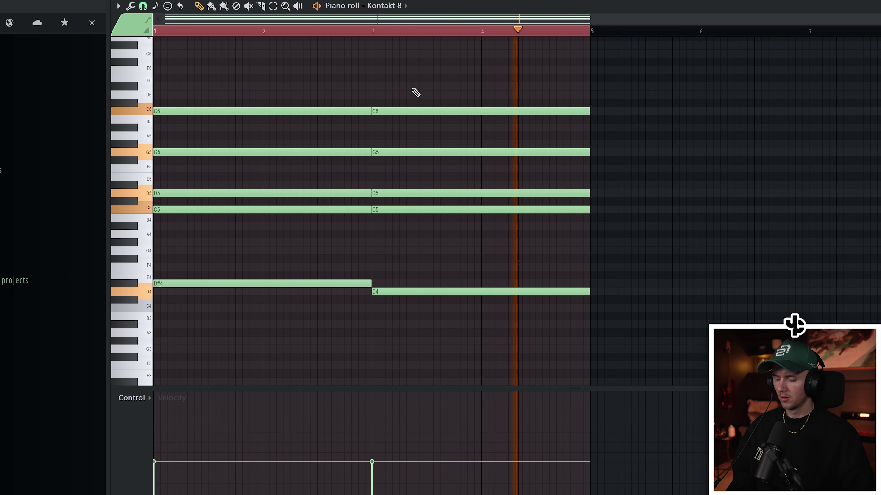
Duplicate the four-bar chord progression into bars 5 to 8 and clear the note selection
{"action": "key", "text": "ctrl+b"}
{"action": "key", "text": "ctrl+a"}
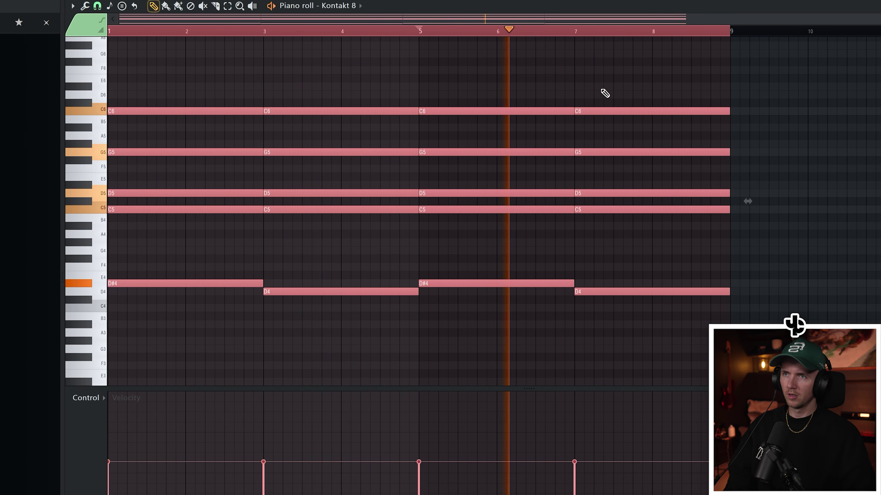
{"action": "key", "text": "ctrl+d"}
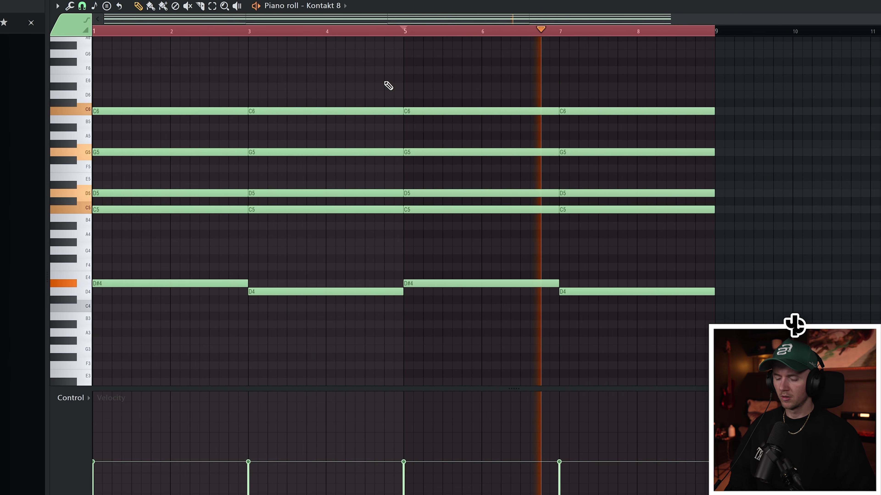
{"action": "scroll", "coordinate": [371, 85], "scroll_direction": "up", "scroll_amount": 1}
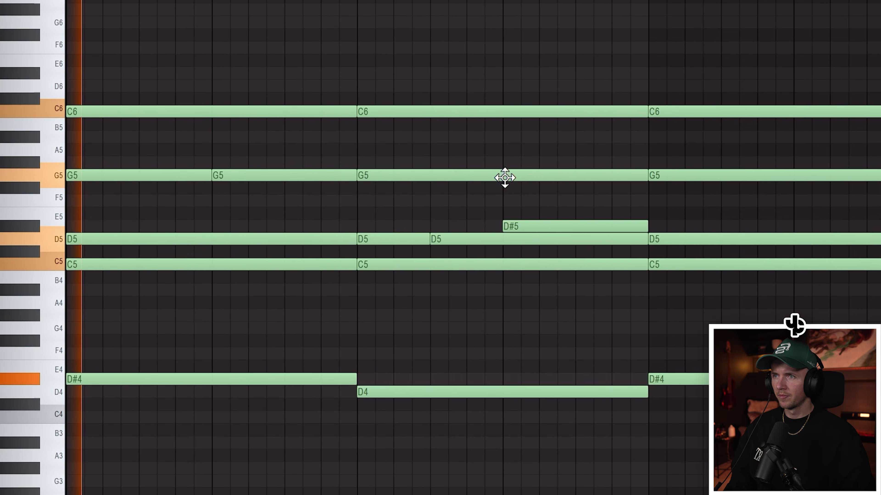
Cut the second chord's G5 and D5 notes at bar 4 and delete the parts sounding with D#5
{"action": "left_click", "coordinate": [496, 181]}
{"action": "right_click", "coordinate": [497, 175]}
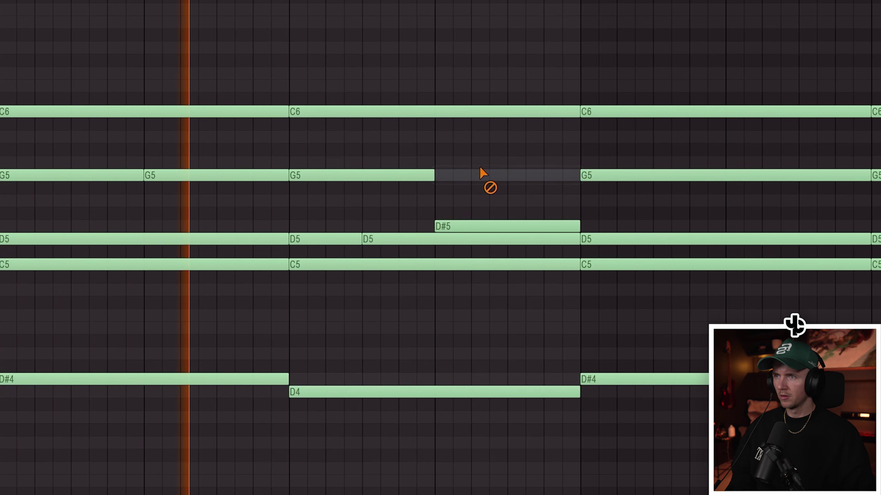
{"action": "left_click", "coordinate": [459, 239]}
{"action": "key", "text": "p"}
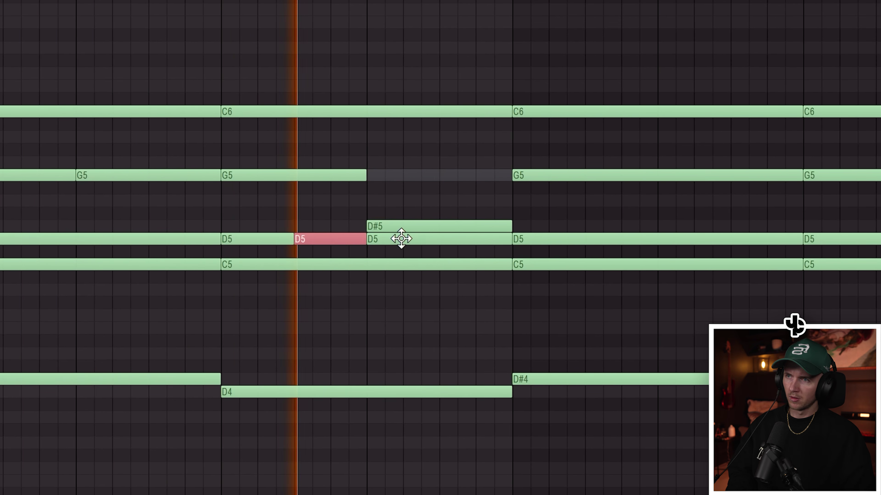
{"action": "right_click", "coordinate": [418, 239]}
{"action": "right_click", "coordinate": [435, 173]}
{"action": "right_click", "coordinate": [436, 173]}
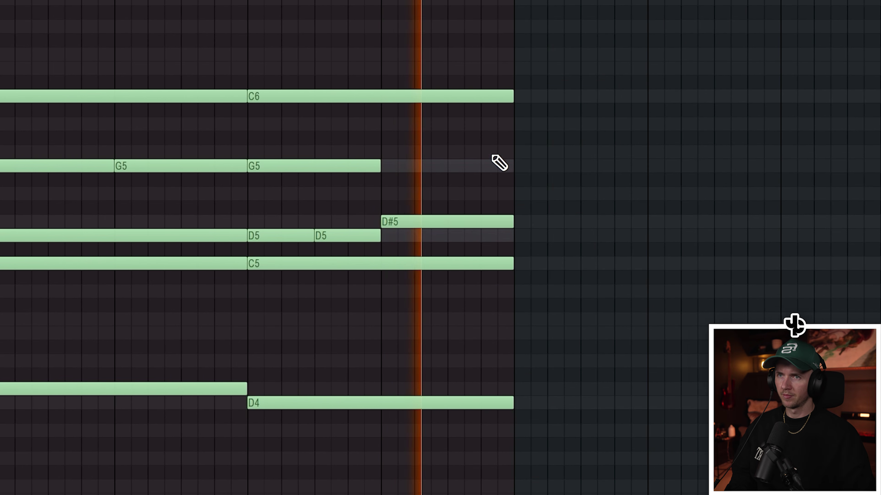
Add a short G5 note at the end of bar 8 and randomize the note velocities
{"action": "left_click", "coordinate": [441, 164]}
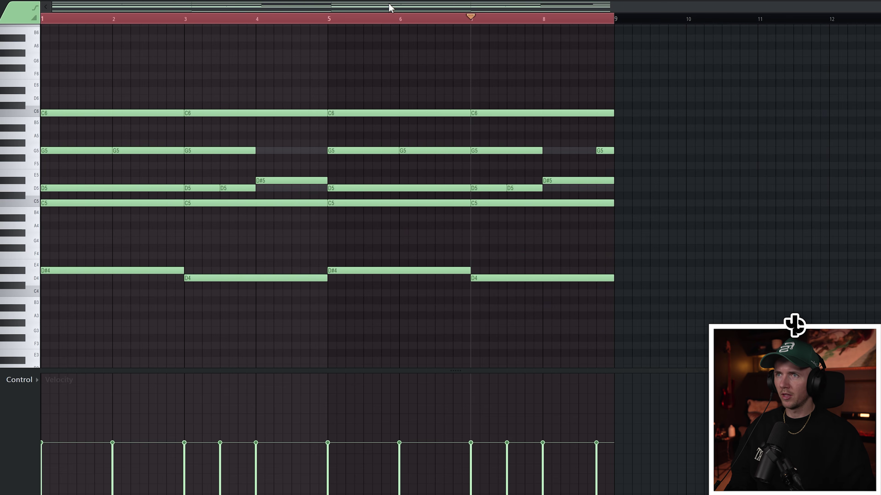
{"action": "key", "text": "alt+r"}
{"action": "left_click", "coordinate": [415, 349]}
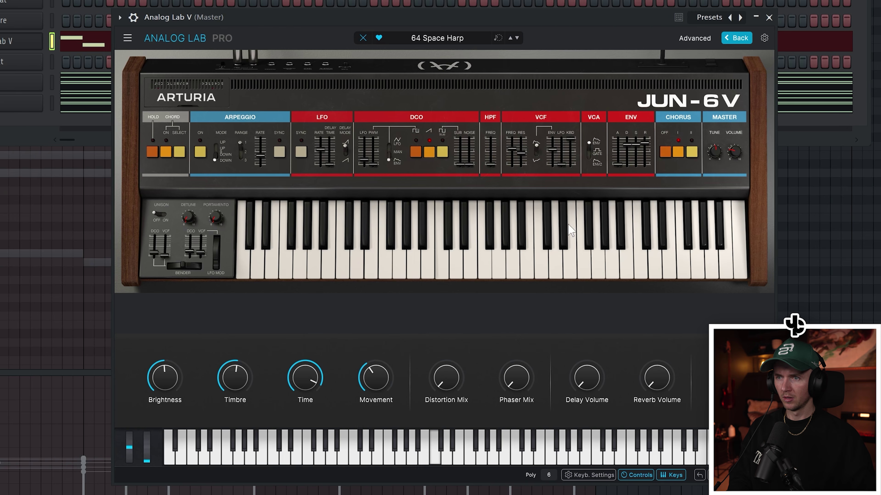
Raise the Time control slightly on the 64 Space Harp preset in Analog Lab V
{"action": "left_click_drag", "start_coordinate": [303, 393], "coordinate": [304, 384]}
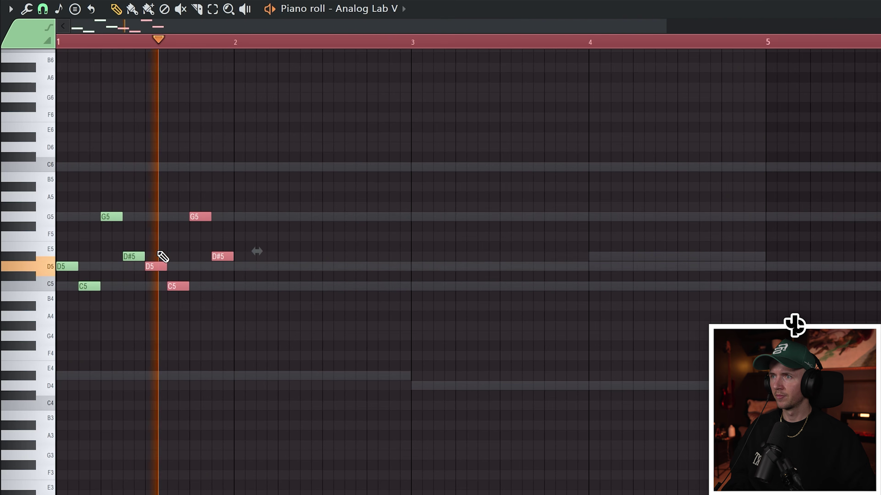
{"action": "scroll", "coordinate": [298, 248], "scroll_direction": "down", "scroll_amount": 2}
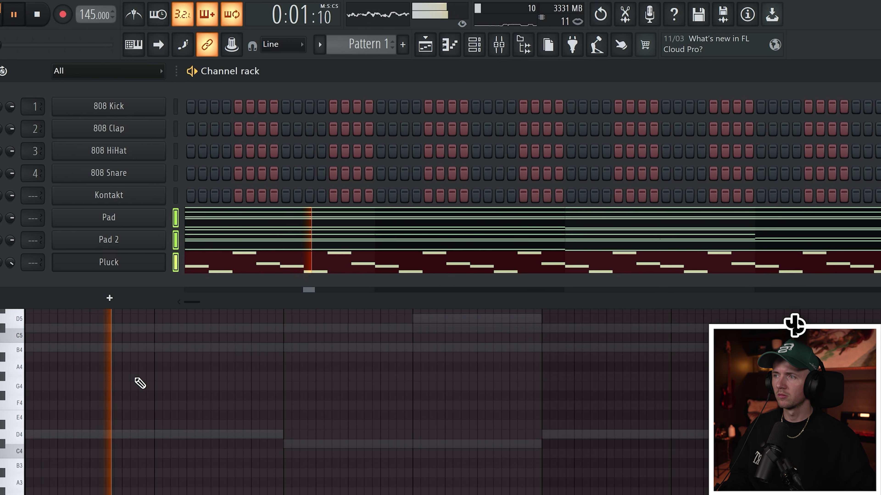
Close HalfTime on the Pluck track and raise the low cut in Pad 2's Fruity Parametric EQ 2 to just above 100 Hz
{"action": "key", "text": "F6"}
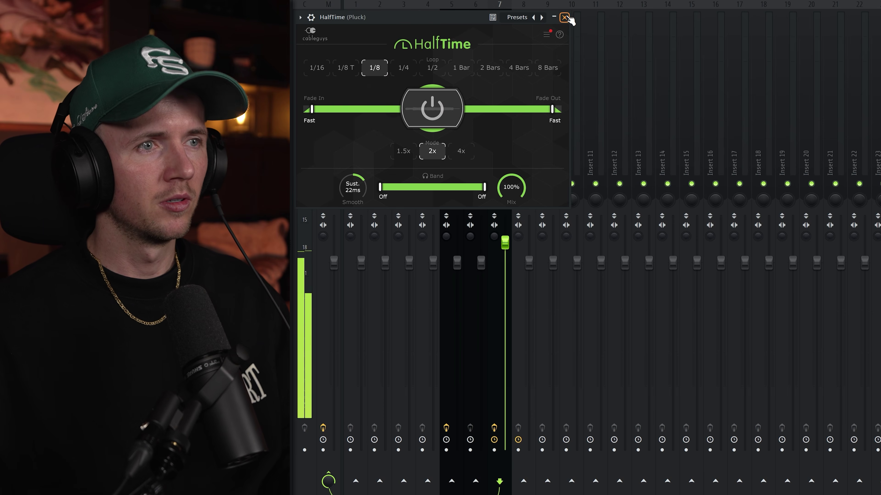
{"action": "left_click", "coordinate": [565, 17]}
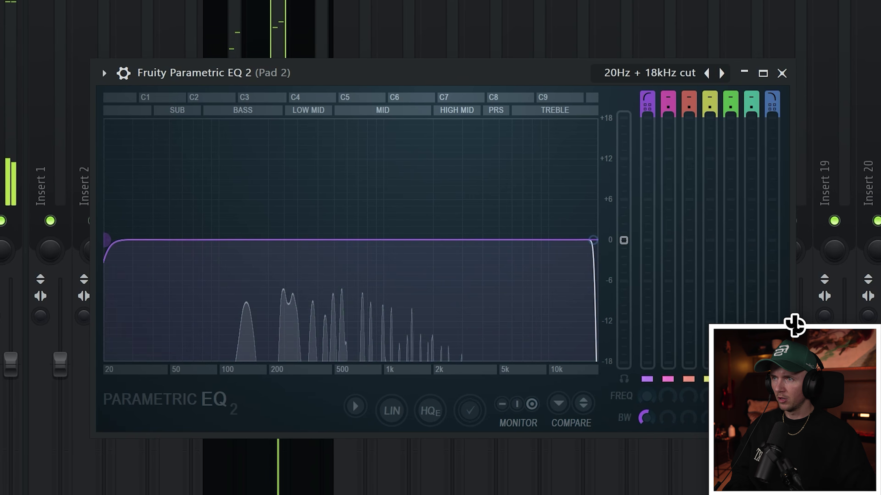
{"action": "left_click_drag", "start_coordinate": [107, 240], "coordinate": [244, 240]}
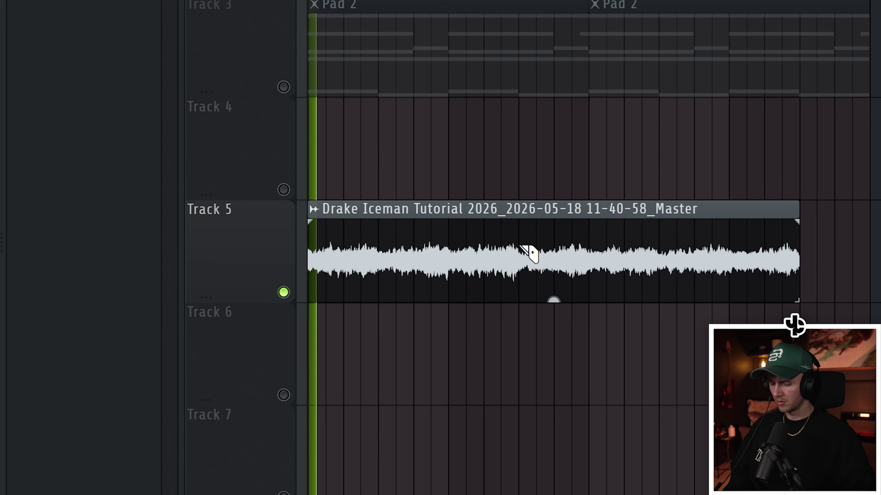
Slice the bounced master clip on Track 5 and rearrange the pieces to fill the full loop length
{"action": "left_click", "coordinate": [528, 252]}
{"action": "left_click_drag", "start_coordinate": [635, 258], "coordinate": [879, 247]}
{"action": "left_click_drag", "start_coordinate": [529, 239], "coordinate": [488, 240]}
{"action": "left_click_drag", "start_coordinate": [879, 240], "coordinate": [678, 236]}
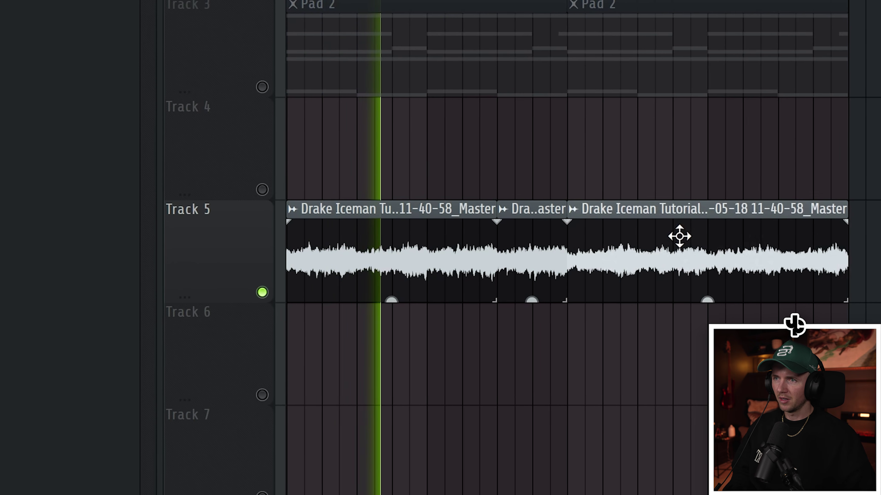
{"action": "left_click", "coordinate": [644, 235]}
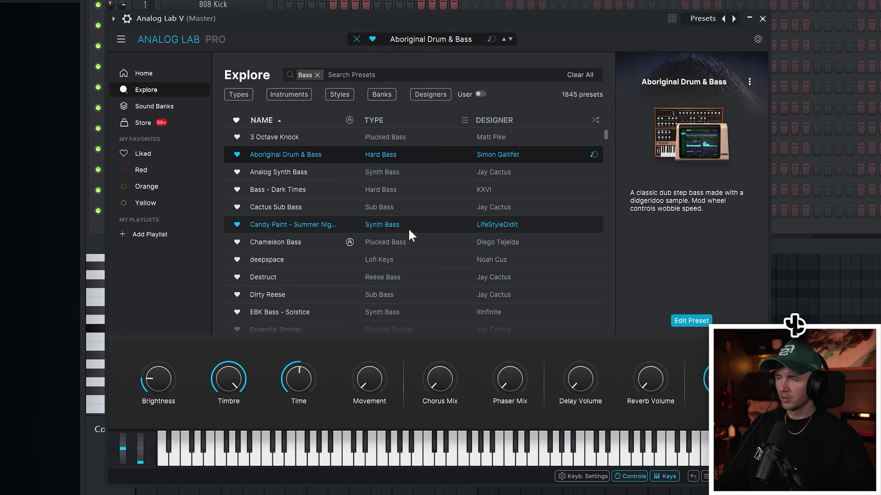
Load the Bass - Dark Times preset in Analog Lab V and open it for editing
{"action": "left_click", "coordinate": [424, 201]}
{"action": "left_click", "coordinate": [424, 193]}
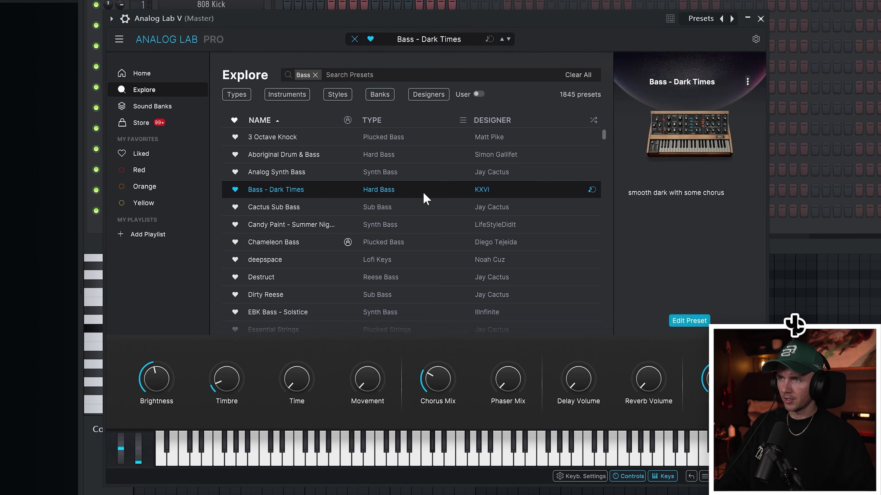
{"action": "left_click", "coordinate": [688, 321]}
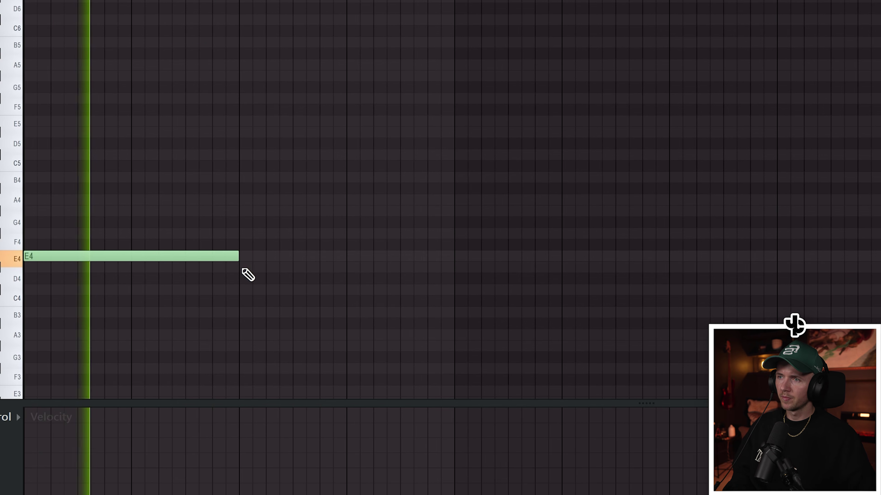
Add a two-bar D#4 bass note at bar 3 and a half-bar C#4 note at the end of bar 4, trimming its excess
{"action": "left_click", "coordinate": [243, 265]}
{"action": "left_click", "coordinate": [364, 290]}
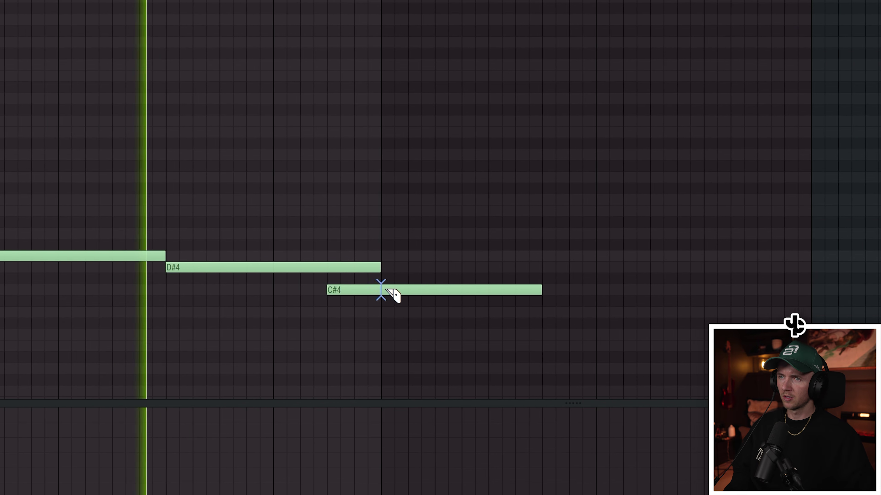
{"action": "left_click_drag", "start_coordinate": [419, 289], "coordinate": [448, 315]}
{"action": "right_click", "coordinate": [444, 289]}
Duplicate the E4, D#4 and C#4 bass notes to repeat the bassline
{"action": "key", "text": "ctrl+a"}
{"action": "key", "text": "ctrl+b"}
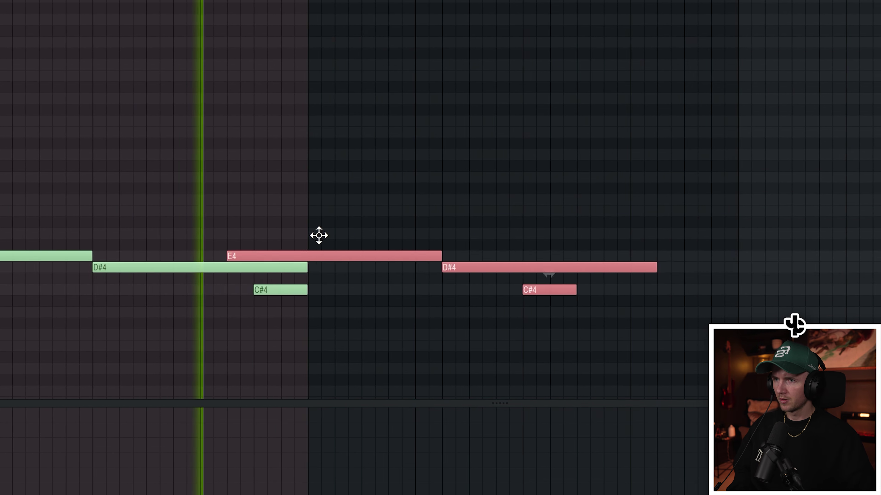
{"action": "left_click", "coordinate": [306, 228]}
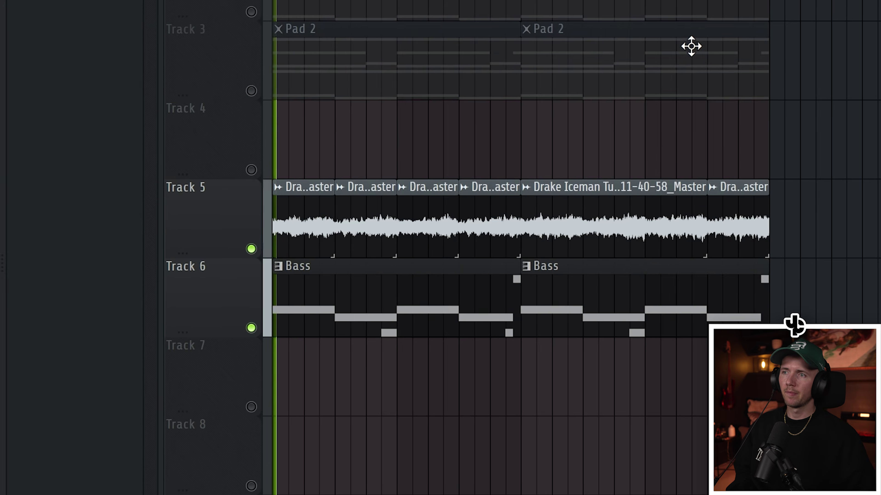
{"action": "key", "text": "ctrl+a"}
{"action": "left_click", "coordinate": [440, 256]}
{"action": "scroll", "coordinate": [246, 181], "scroll_direction": "up", "scroll_amount": 5}
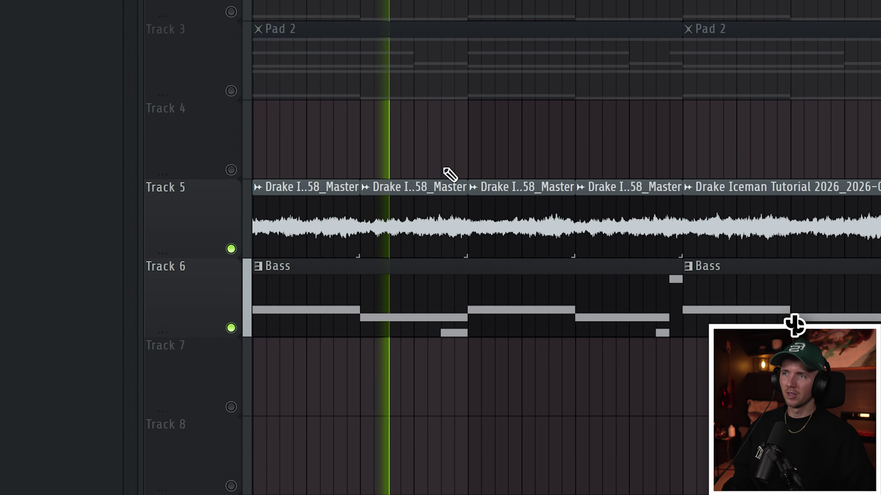
{"action": "scroll", "coordinate": [448, 173], "scroll_direction": "down", "scroll_amount": 2}
{"action": "key", "text": "ctrl+a"}
{"action": "left_click", "coordinate": [446, 159]}
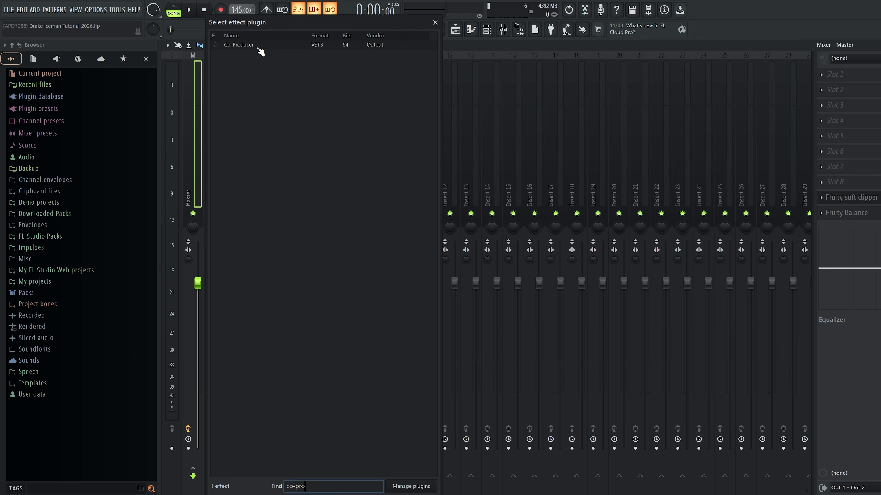
Load the Co-Producer effect on the Master track and enter "dark vintage synth lead" as the sample prompt
{"action": "key", "text": "Return"}
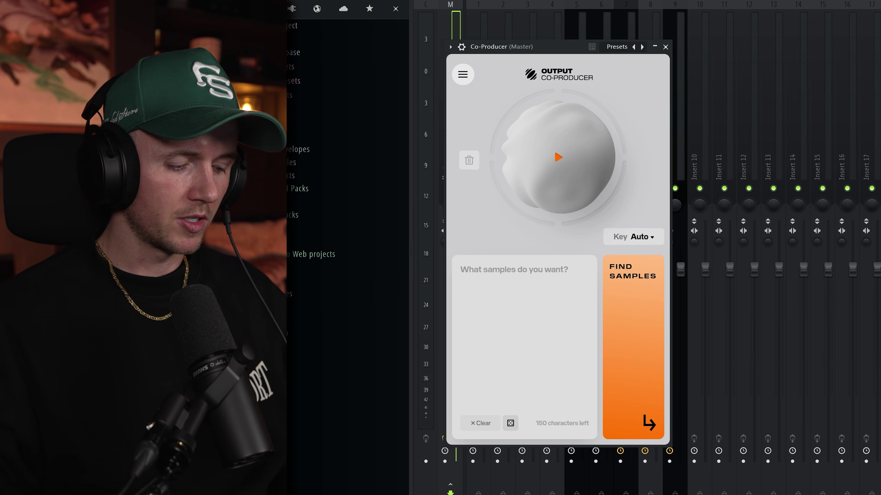
{"action": "type", "text": "da"}
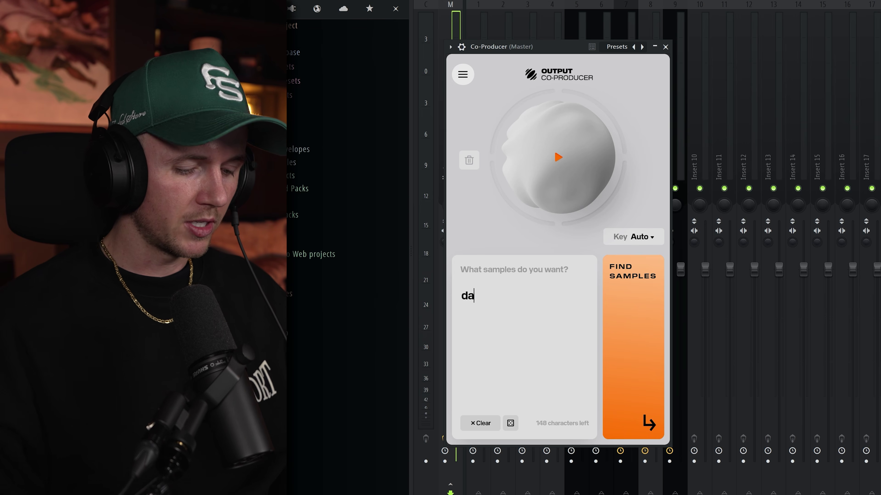
{"action": "type", "text": "rk vintage synth lea"}
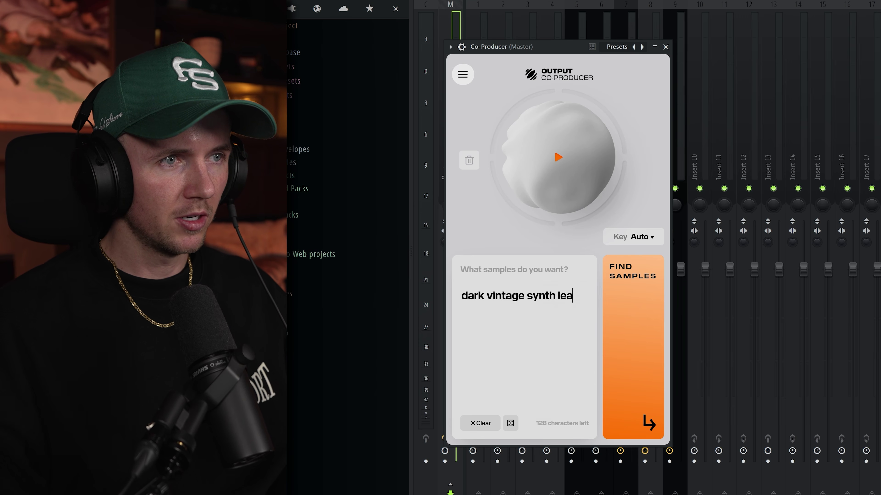
Set the Co-Producer key to C# Minor and search for samples matching the prompt
{"action": "left_click", "coordinate": [614, 238]}
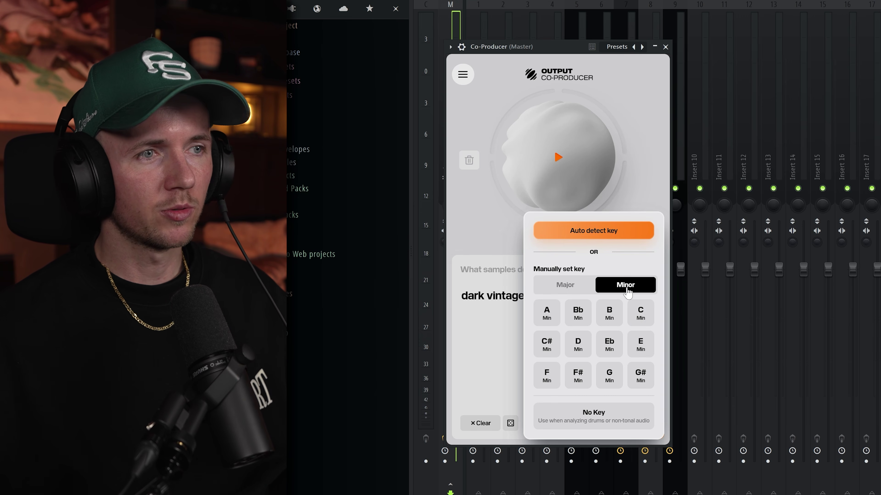
{"action": "left_click", "coordinate": [547, 350]}
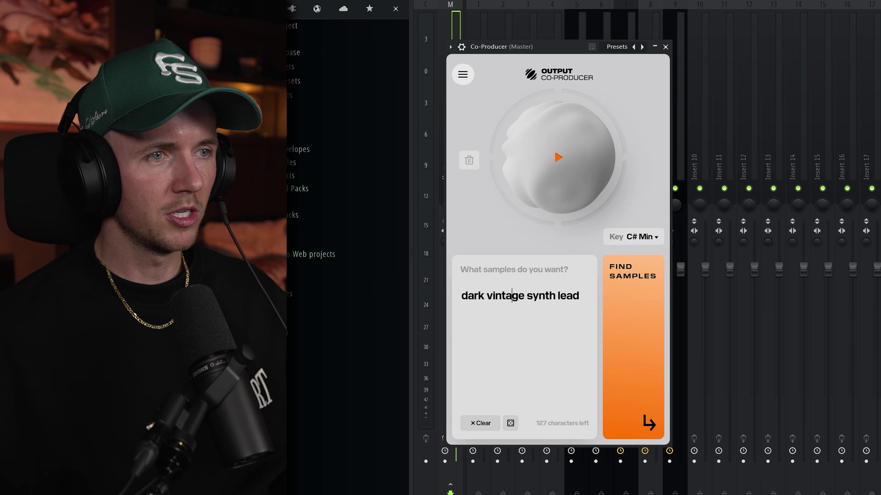
{"action": "left_click", "coordinate": [634, 347]}
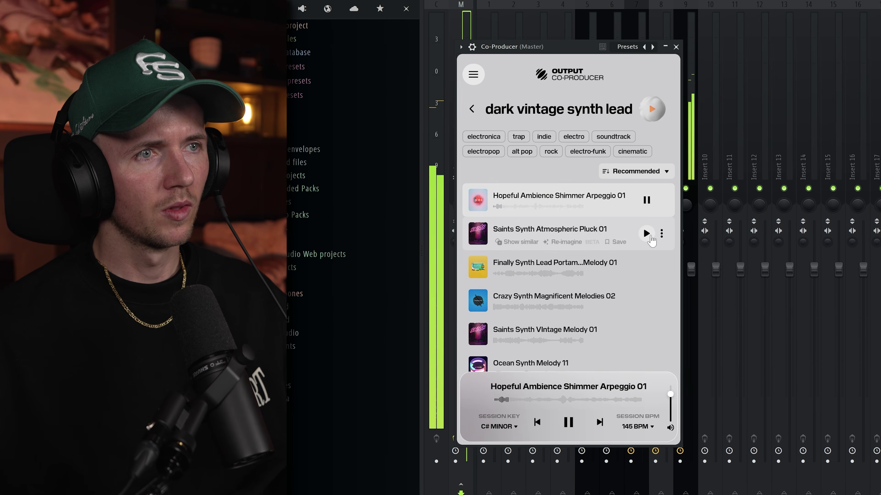
Preview the Saints Synth Atmospheric Pluck 01 sample
{"action": "left_click", "coordinate": [647, 236]}
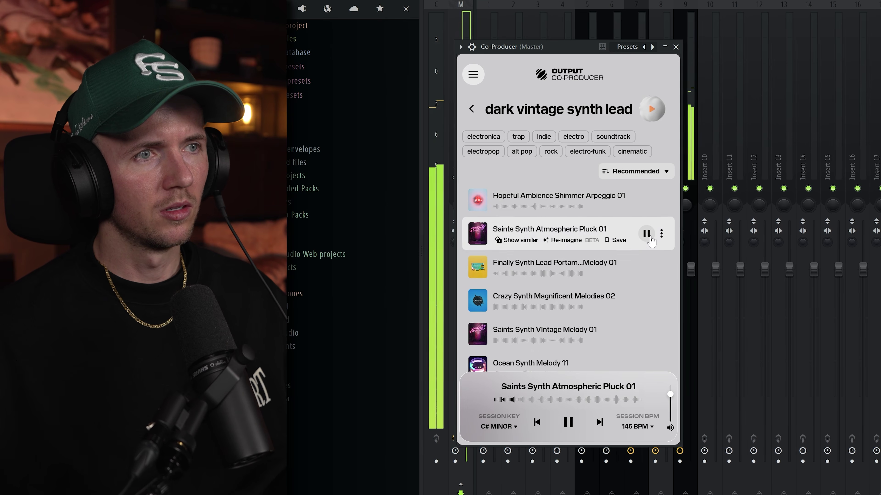
Audition Finally Synth Lead Portamento Melody 01 and Crazy Synth Magnificent Melodies 02, and add the second sample to Track 7 of the playlist
{"action": "left_click", "coordinate": [645, 270]}
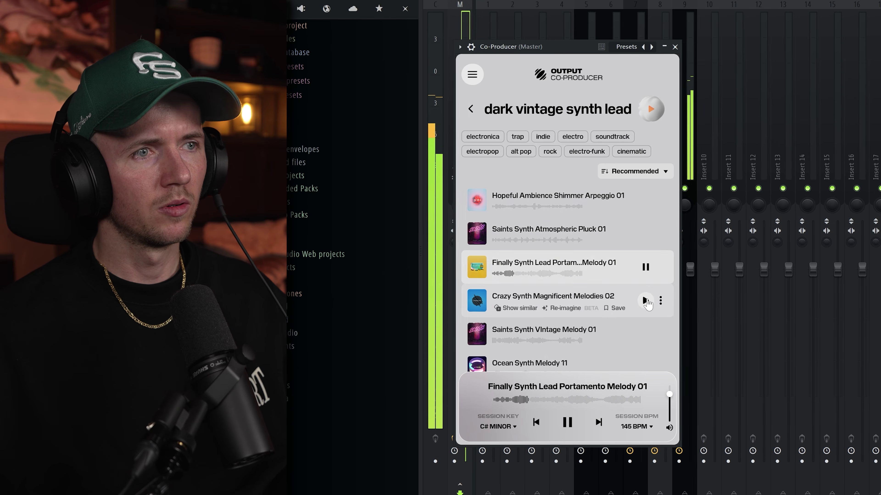
{"action": "left_click", "coordinate": [645, 301]}
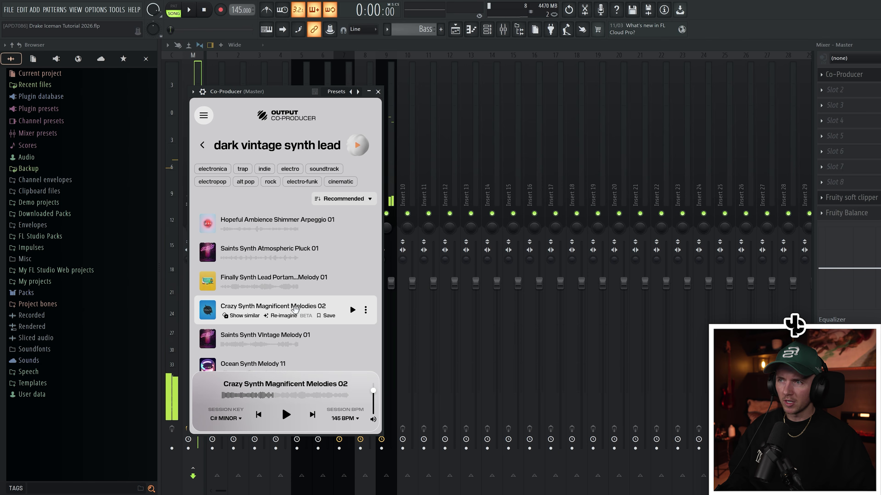
{"action": "left_click_drag", "start_coordinate": [359, 308], "coordinate": [455, 34]}
{"action": "left_click_drag", "start_coordinate": [406, 283], "coordinate": [386, 321]}
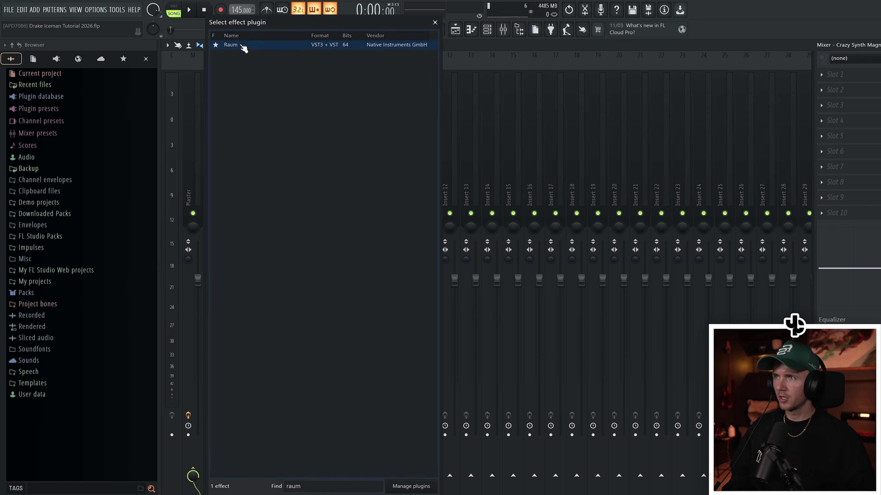
Load the Raum reverb on the Crazy Synth Magnificent Melodies 02 mixer track and adjust its decay and mix
{"action": "double_click", "coordinate": [243, 46]}
{"action": "left_click_drag", "start_coordinate": [388, 247], "coordinate": [388, 254]}
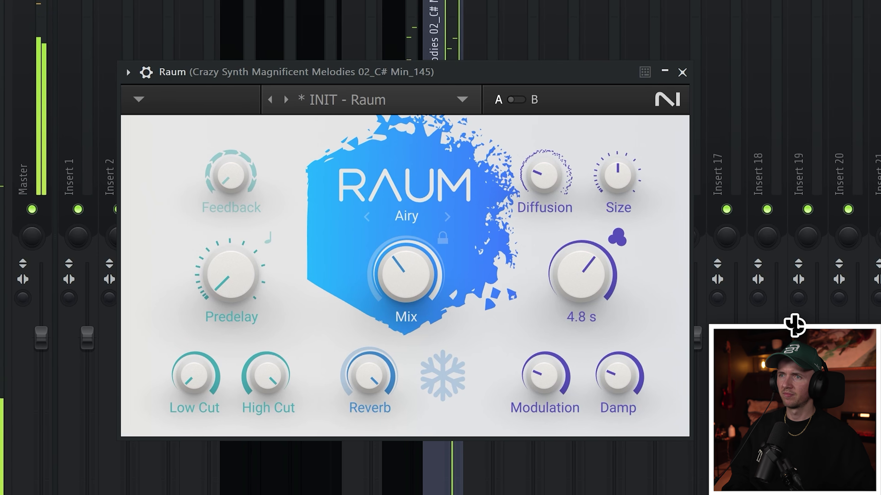
{"action": "left_click_drag", "start_coordinate": [581, 274], "coordinate": [582, 283]}
{"action": "left_click_drag", "start_coordinate": [406, 274], "coordinate": [406, 272]}
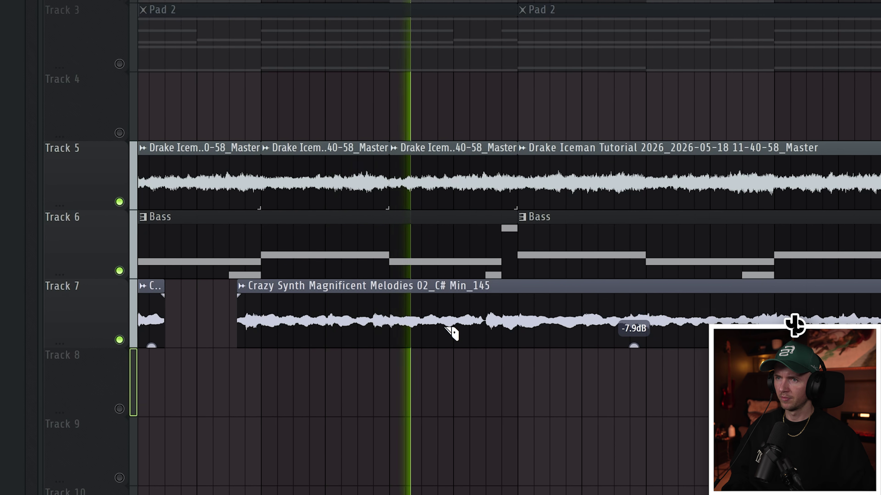
Slice the Crazy Synth Magnificent Melodies 02 clip on Track 7 and delete sections to leave three separate phrases before bar 10
{"action": "left_click", "coordinate": [477, 326]}
{"action": "right_click", "coordinate": [522, 331]}
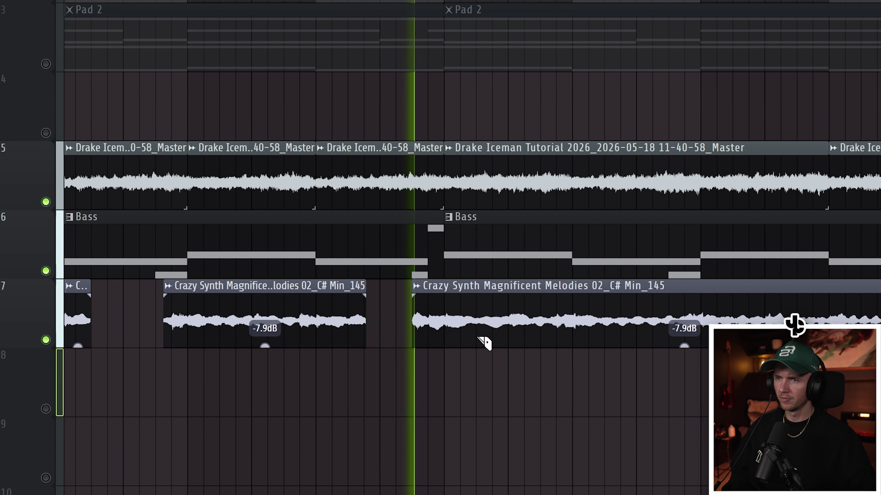
{"action": "left_click", "coordinate": [535, 328]}
{"action": "right_click", "coordinate": [501, 327]}
{"action": "right_click", "coordinate": [552, 327]}
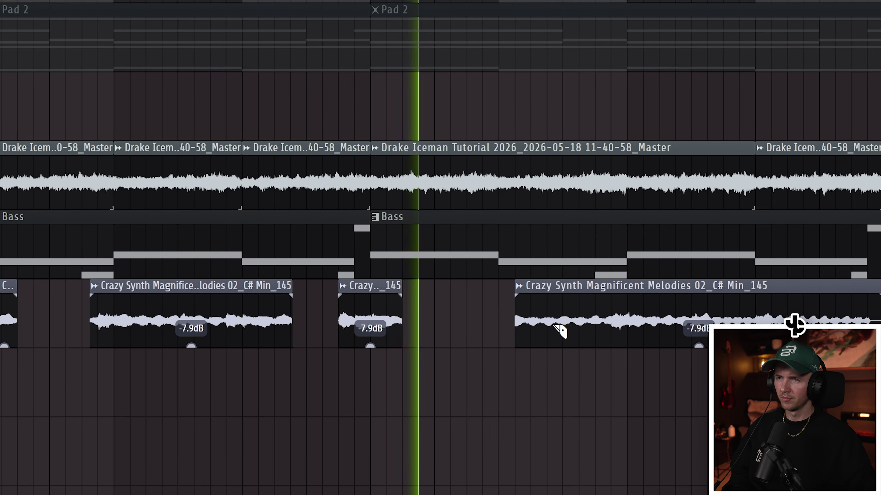
{"action": "right_click", "coordinate": [582, 327]}
{"action": "right_click", "coordinate": [628, 312]}
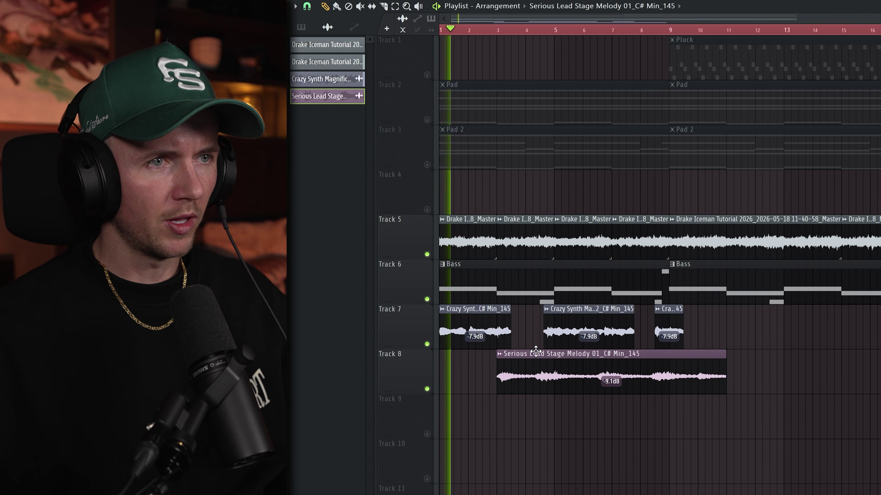
Close the Serious Lead Stage Melody 01 sample settings and cut back the end of its clip on Track 8
{"action": "scroll", "coordinate": [724, 389], "scroll_direction": "up", "scroll_amount": 3}
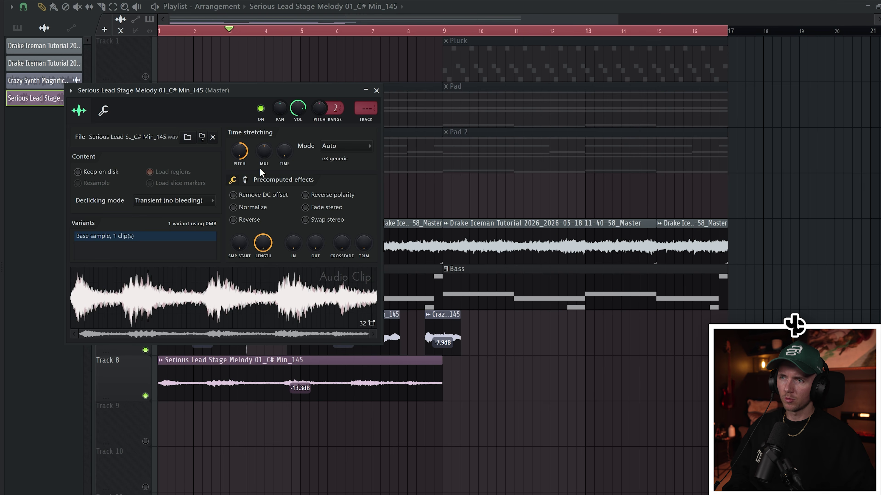
{"action": "key", "text": "Escape"}
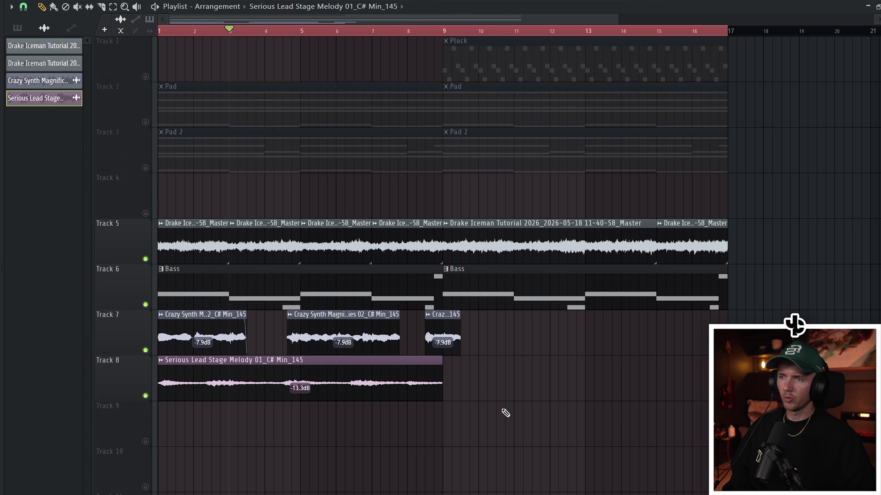
{"action": "left_click_drag", "start_coordinate": [441, 380], "coordinate": [279, 379]}
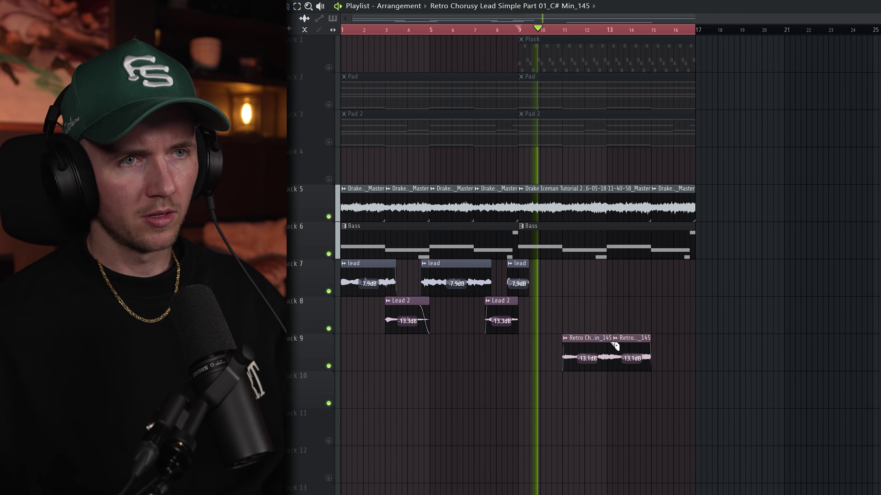
Cut the Retro Chorusy Lead clip on Track 9 and the Vintage Melodies Retro Lead 08 clip on Track 10 into alternating two-bar phrases
{"action": "left_click_drag", "start_coordinate": [605, 346], "coordinate": [650, 346]}
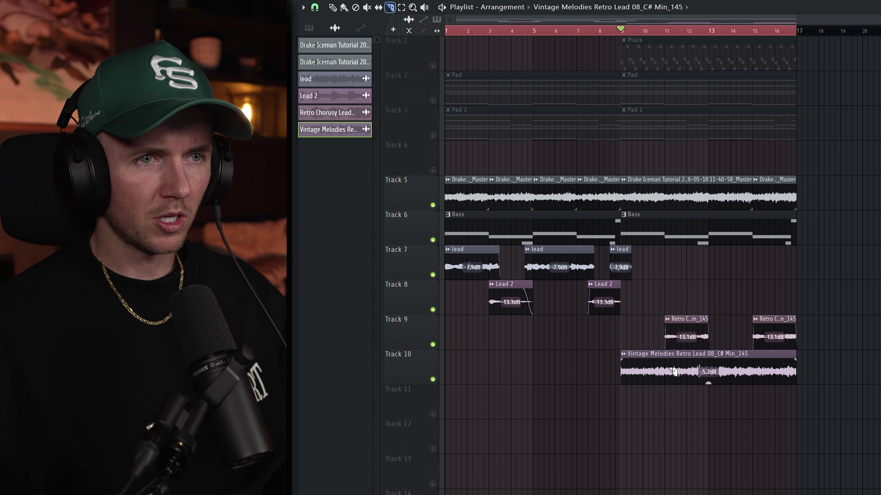
{"action": "left_click", "coordinate": [673, 371]}
{"action": "left_click_drag", "start_coordinate": [665, 371], "coordinate": [710, 370]}
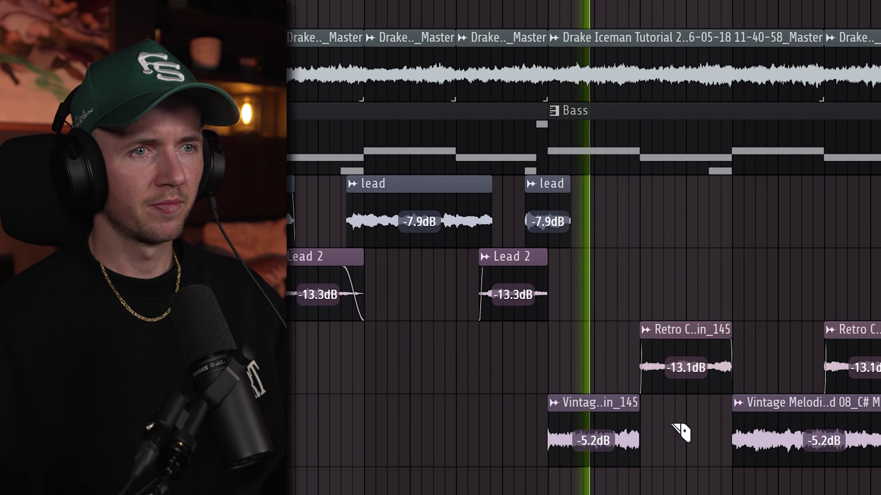
{"action": "left_click", "coordinate": [775, 424]}
{"action": "right_click", "coordinate": [781, 429]}
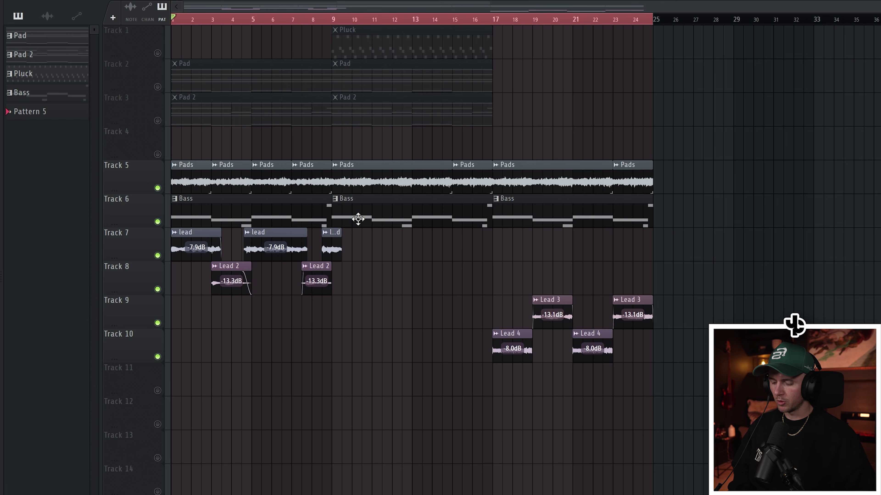
Merge the first two Bass clips and rewrite the second half as C#5, A4, G#4 and F#4, removing the short C#4 notes
{"action": "left_click_drag", "start_coordinate": [371, 211], "coordinate": [164, 217]}
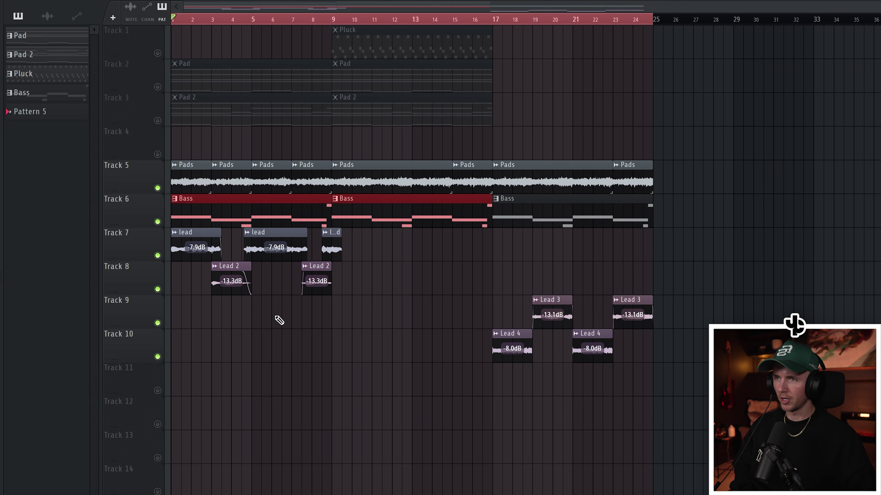
{"action": "double_click", "coordinate": [353, 214]}
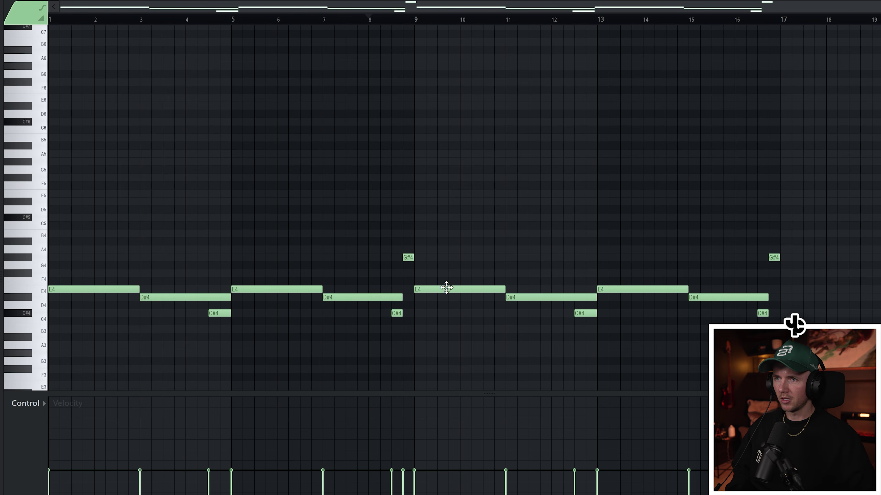
{"action": "left_click_drag", "start_coordinate": [446, 291], "coordinate": [448, 217]}
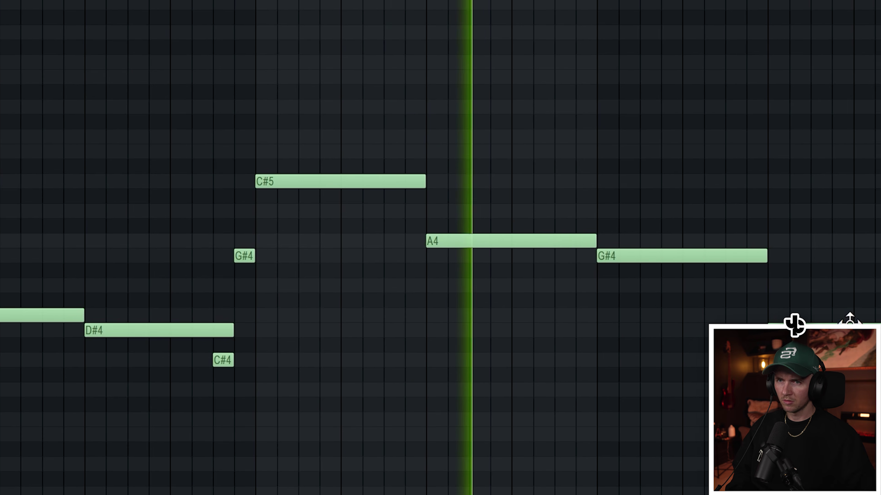
{"action": "left_click_drag", "start_coordinate": [759, 329], "coordinate": [672, 284]}
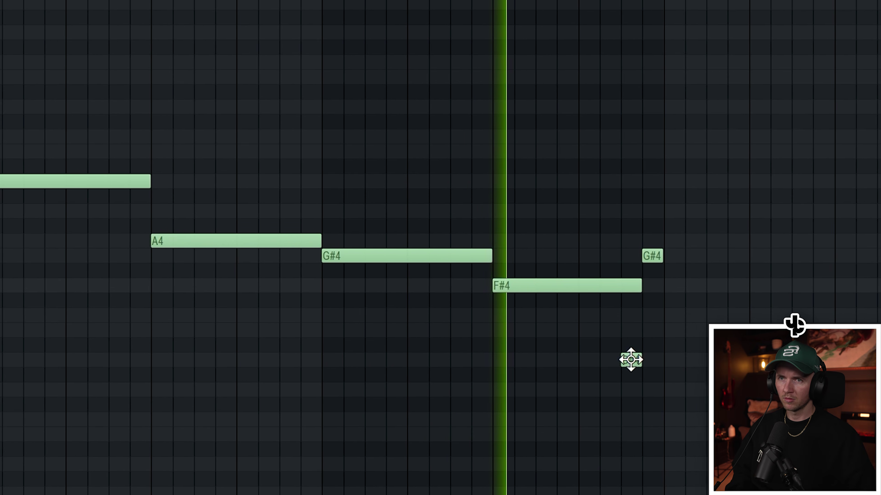
{"action": "right_click", "coordinate": [606, 361]}
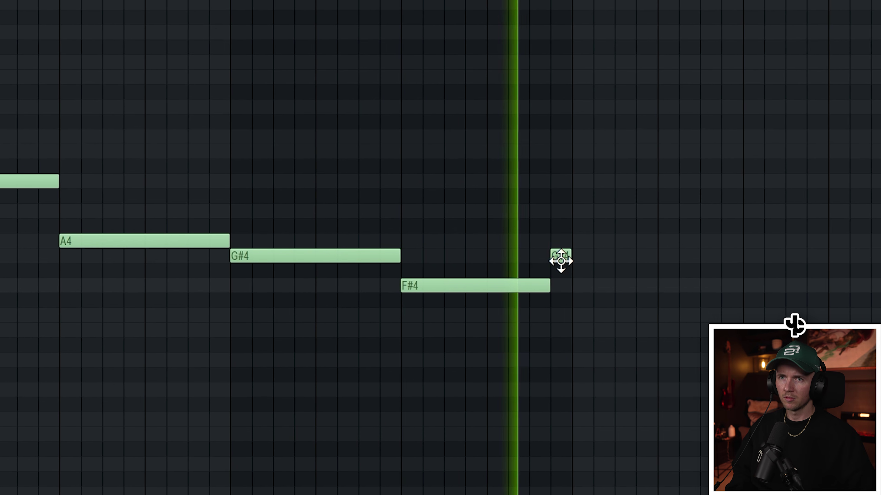
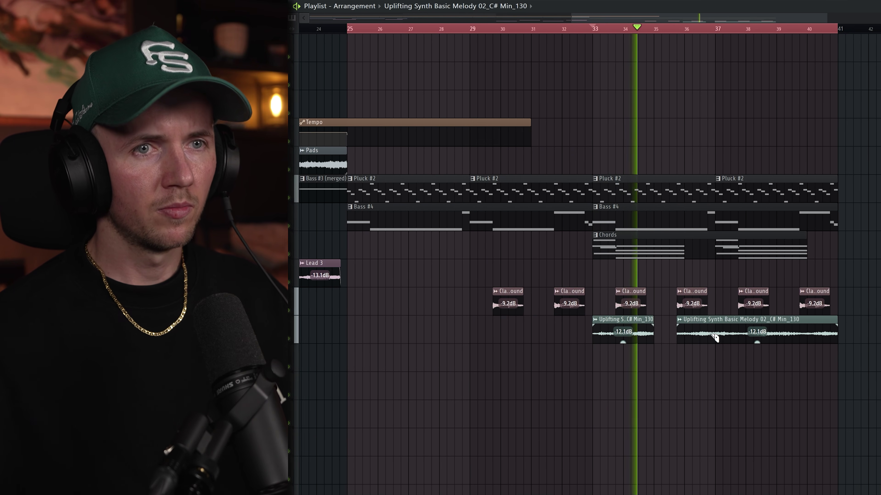
Delete the rest of the Uplifting Synth Basic Melody 02 clip after its first two-bar phrase and copy that phrase to bar 37
{"action": "left_click_drag", "start_coordinate": [704, 335], "coordinate": [713, 335]}
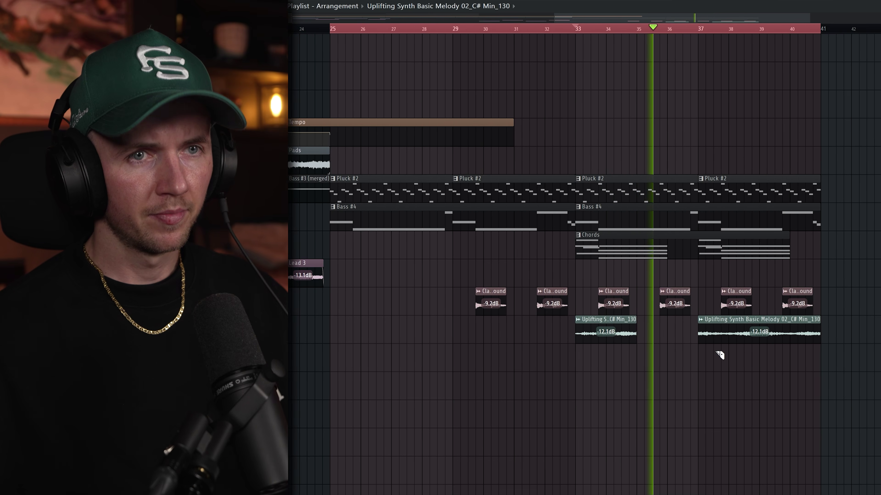
{"action": "left_click", "coordinate": [731, 336]}
{"action": "key", "text": "Delete"}
{"action": "left_click_drag", "start_coordinate": [568, 327], "coordinate": [688, 328]}
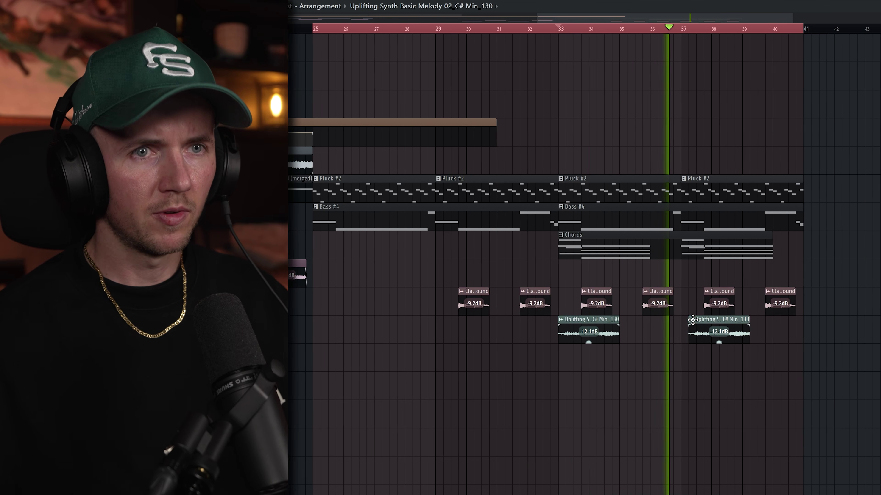
{"action": "scroll", "coordinate": [658, 339], "scroll_direction": "down", "scroll_amount": 3}
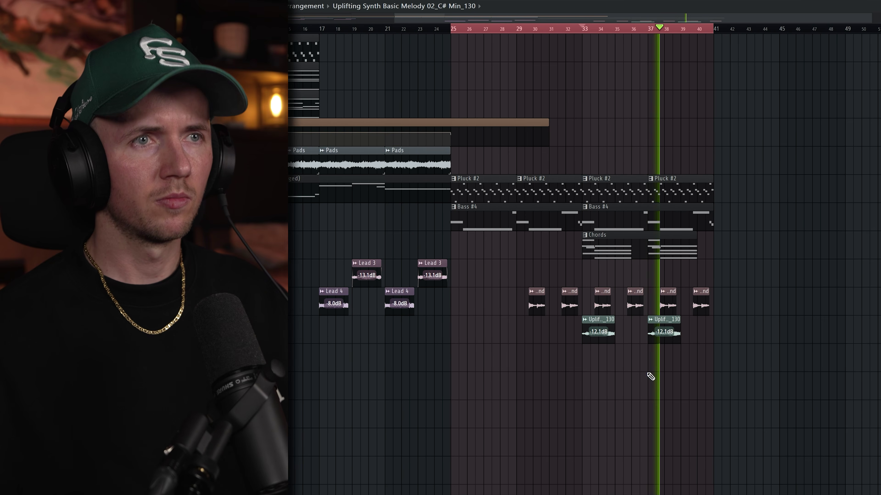
{"action": "scroll", "coordinate": [645, 374], "scroll_direction": "up", "scroll_amount": 3}
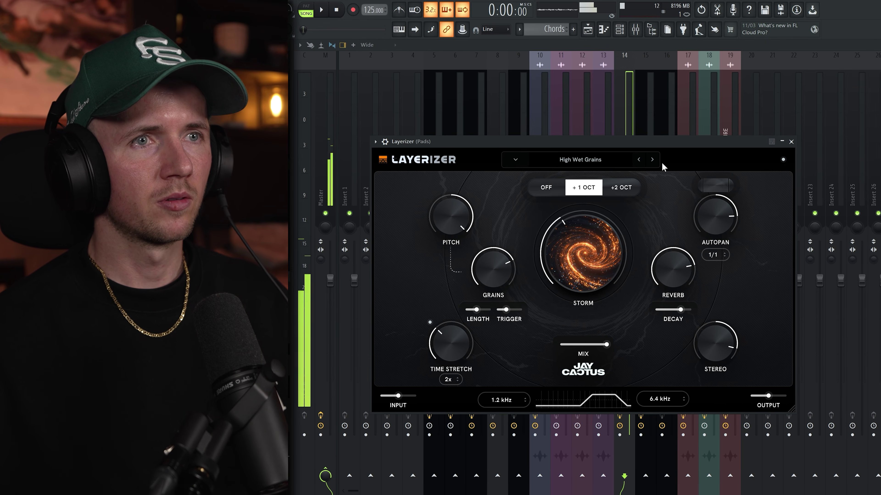
Load the Lost In Space preset in Layerizer on the Pads track and adjust its Autopan
{"action": "left_click", "coordinate": [652, 160]}
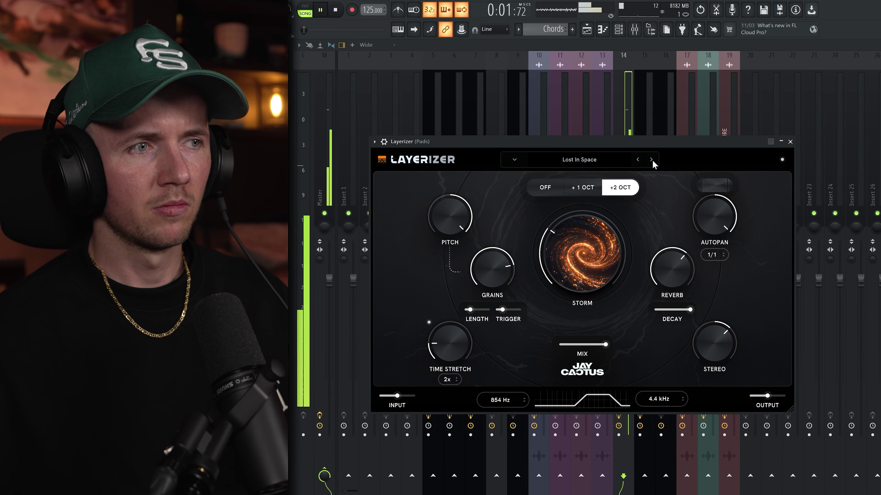
{"action": "left_click_drag", "start_coordinate": [709, 219], "coordinate": [708, 223]}
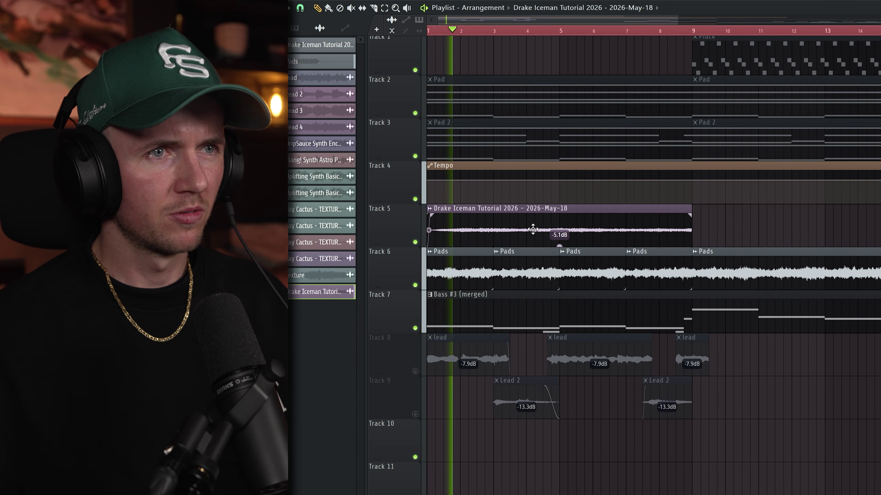
Mute and unmute the rendered Drake Iceman Tutorial layer on Track 5 to compare the mix with and without it
{"action": "left_click", "coordinate": [399, 242]}
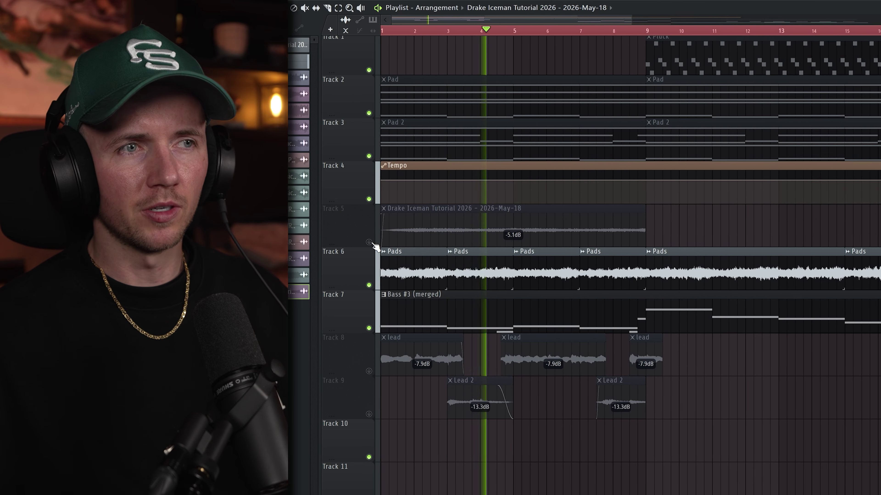
{"action": "left_click", "coordinate": [358, 242]}
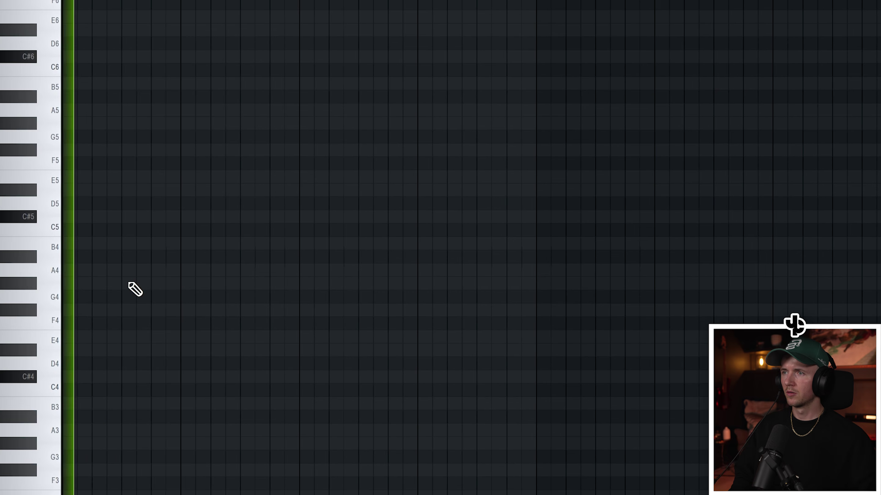
Write the Trap Snare pattern on A#4 with a hit on the third beat of each bar and one extra hit near the fourth bar's end
{"action": "left_click", "coordinate": [102, 252]}
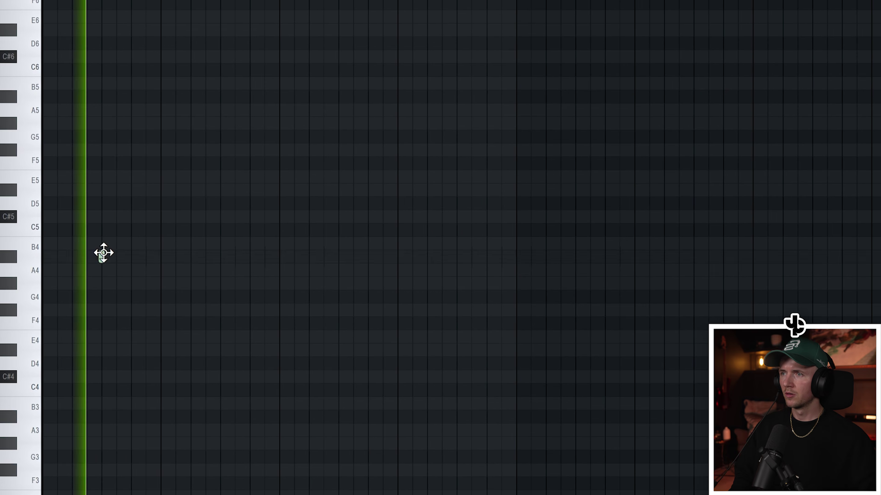
{"action": "left_click", "coordinate": [181, 257]}
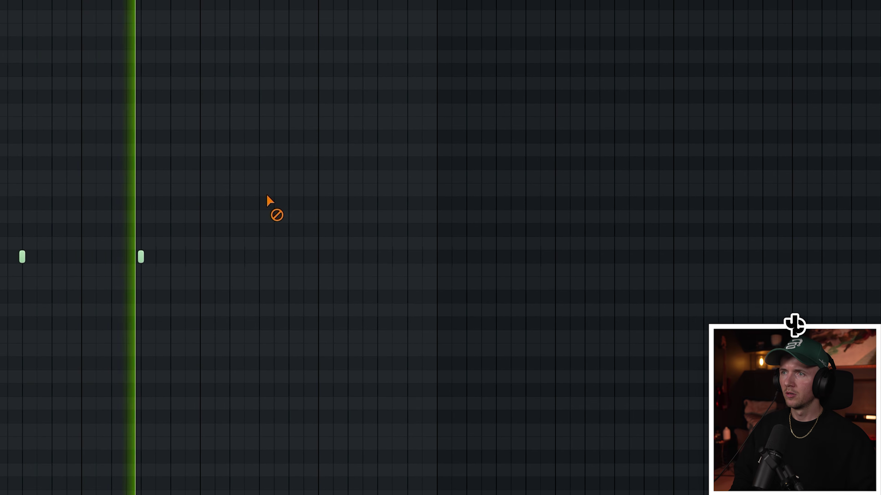
{"action": "left_click", "coordinate": [219, 256]}
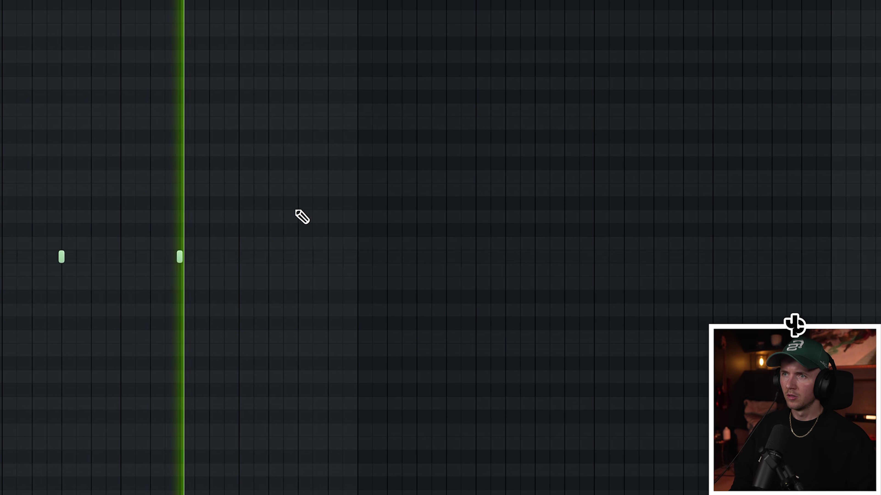
{"action": "left_click", "coordinate": [336, 256]}
{"action": "left_click", "coordinate": [303, 257]}
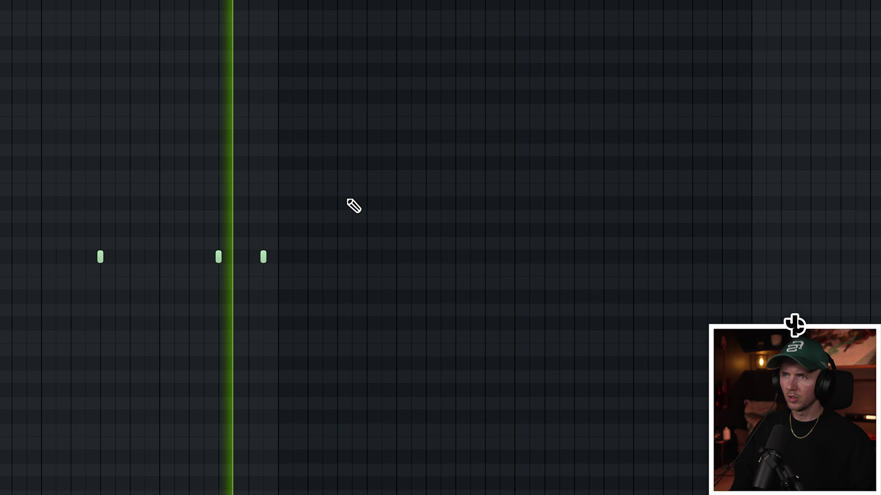
{"action": "left_click", "coordinate": [300, 256]}
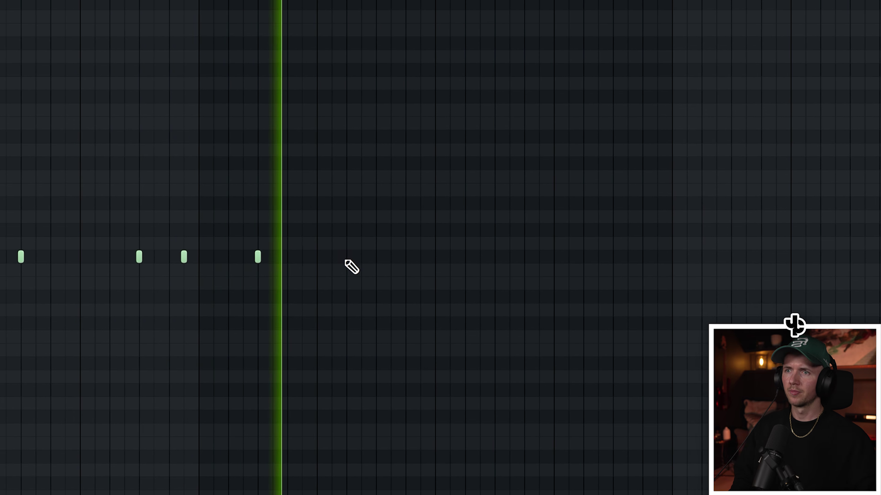
{"action": "left_click", "coordinate": [336, 257]}
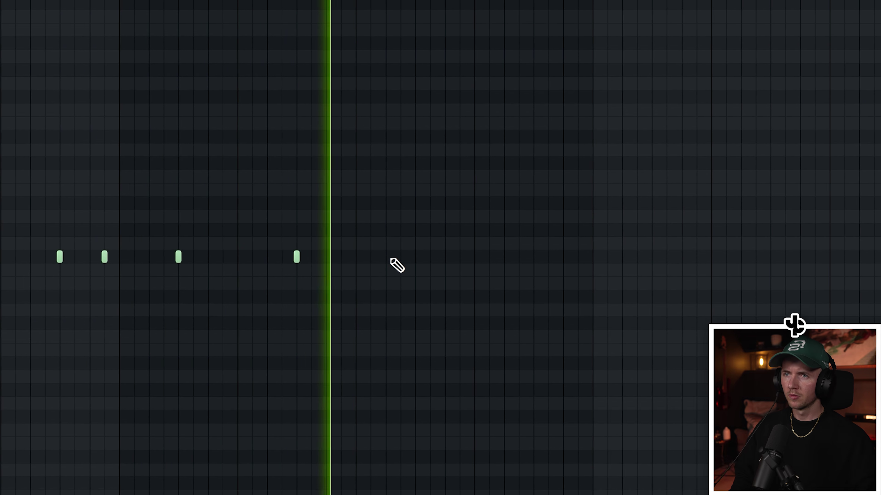
{"action": "left_click", "coordinate": [387, 256]}
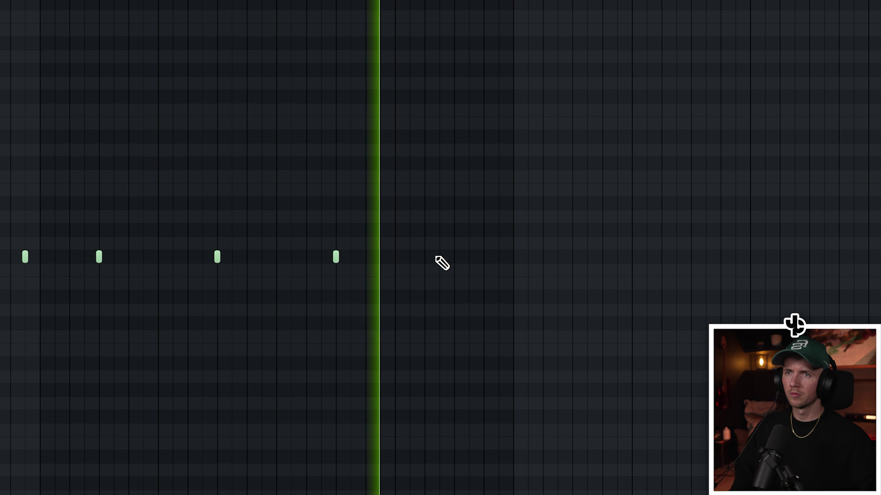
{"action": "left_click", "coordinate": [492, 257]}
{"action": "left_click", "coordinate": [457, 256]}
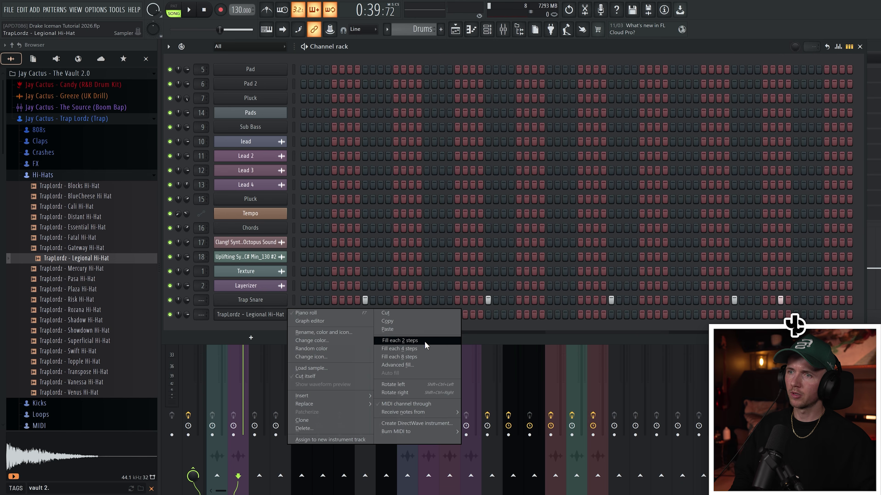
Fill the hi-hat channel with a hit every 2 steps, adding extra in-between hits and pitched-down rolls
{"action": "left_click", "coordinate": [425, 340]}
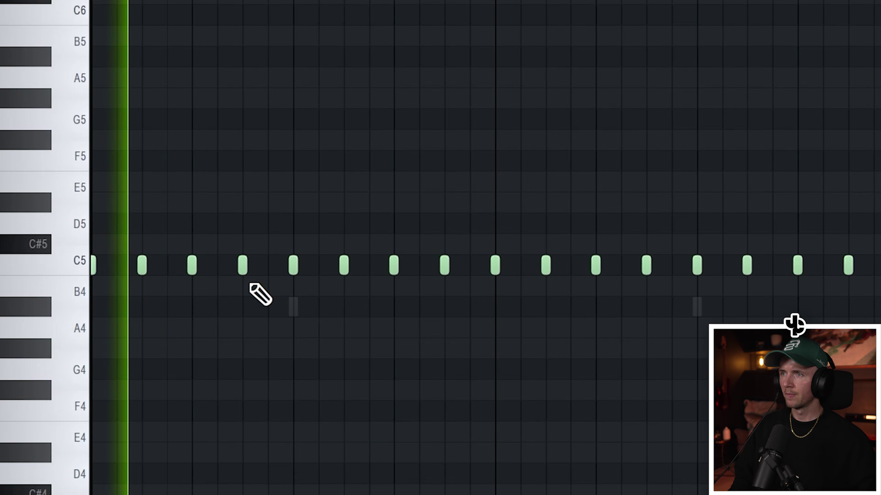
{"action": "left_click", "coordinate": [324, 264]}
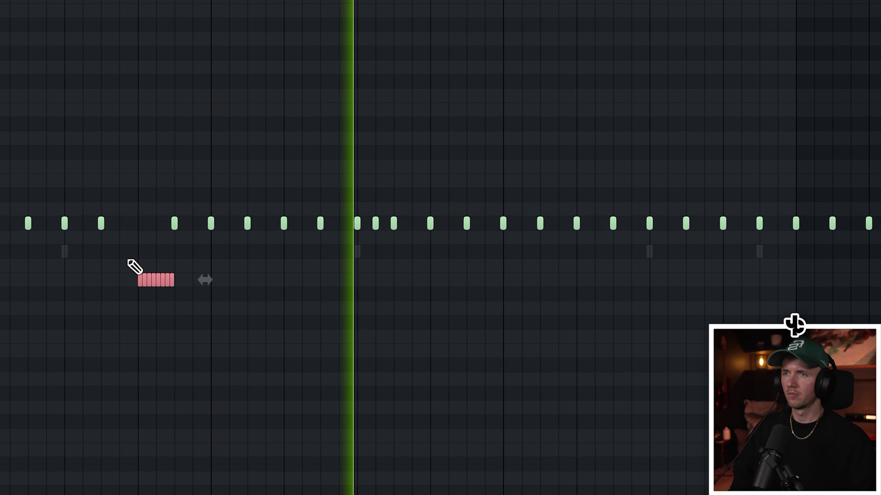
{"action": "left_click_drag", "start_coordinate": [102, 279], "coordinate": [524, 395]}
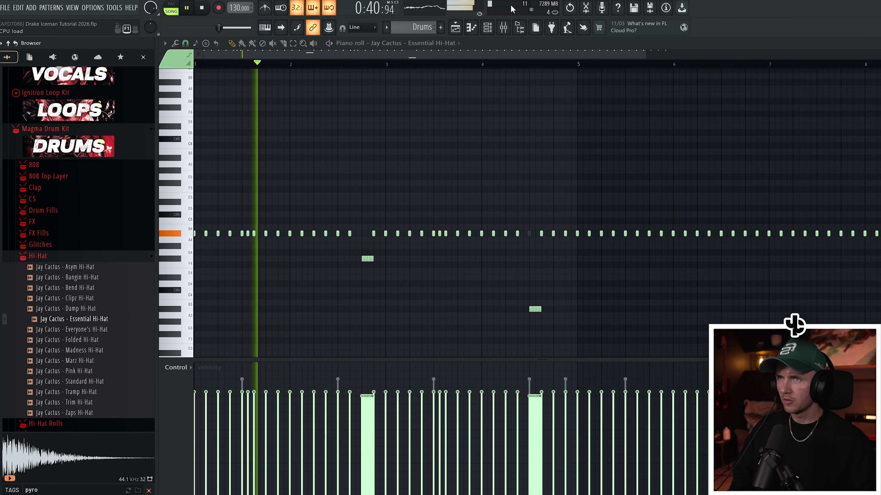
Duplicate the Essential Hi-Hat pattern with its rolls into the next four bars and transpose its notes up one semitone
{"action": "left_click", "coordinate": [489, 30]}
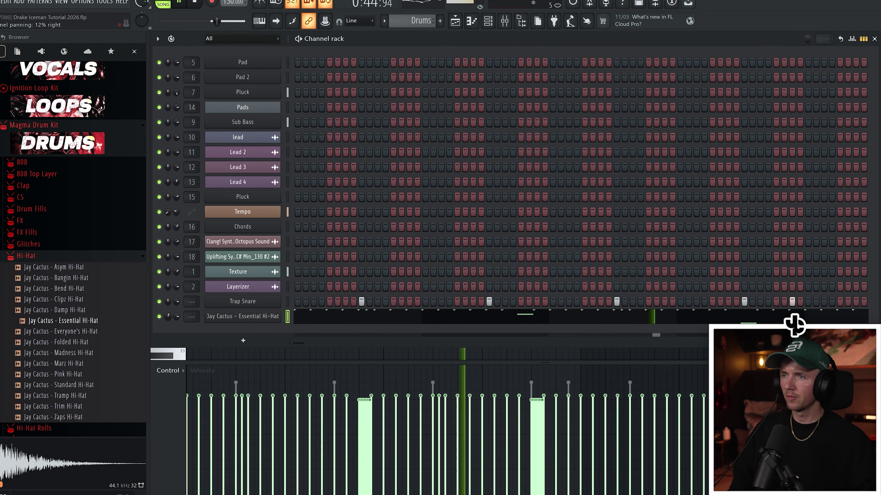
{"action": "left_click", "coordinate": [363, 316]}
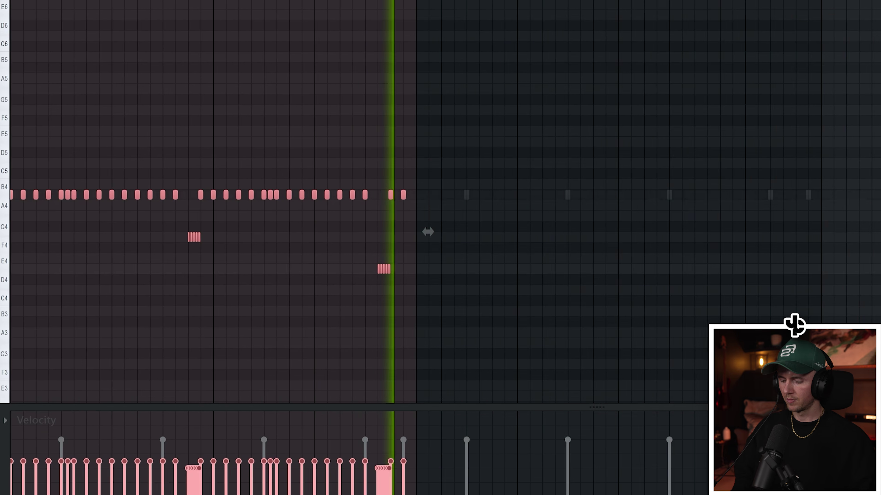
{"action": "key", "text": "ctrl+b"}
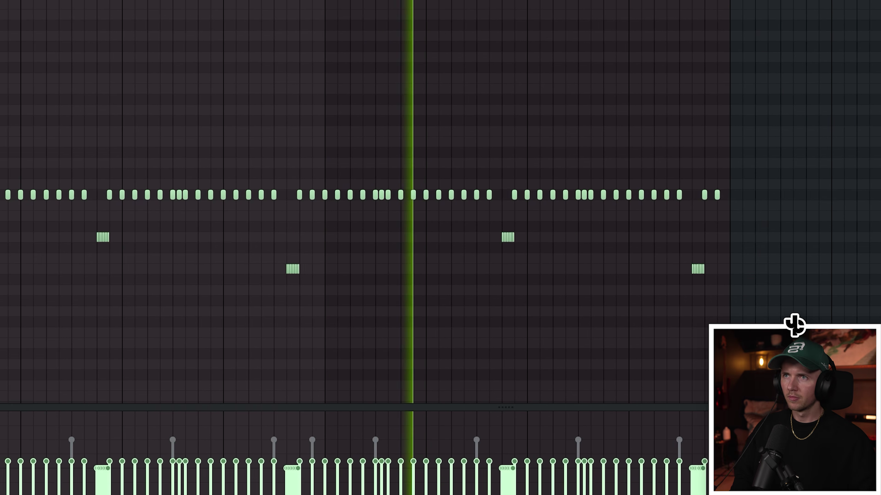
{"action": "key", "text": "shift+Up"}
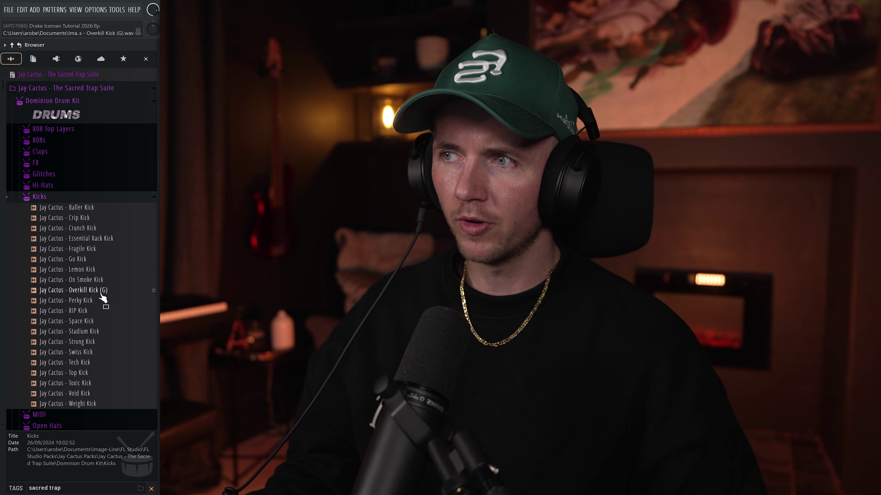
Pick the Overkill Kick (G) and Chirpy Open Hat samples from the Dominion Drum Kit and sequence the open-hat hits, including step 13
{"action": "left_click", "coordinate": [102, 294]}
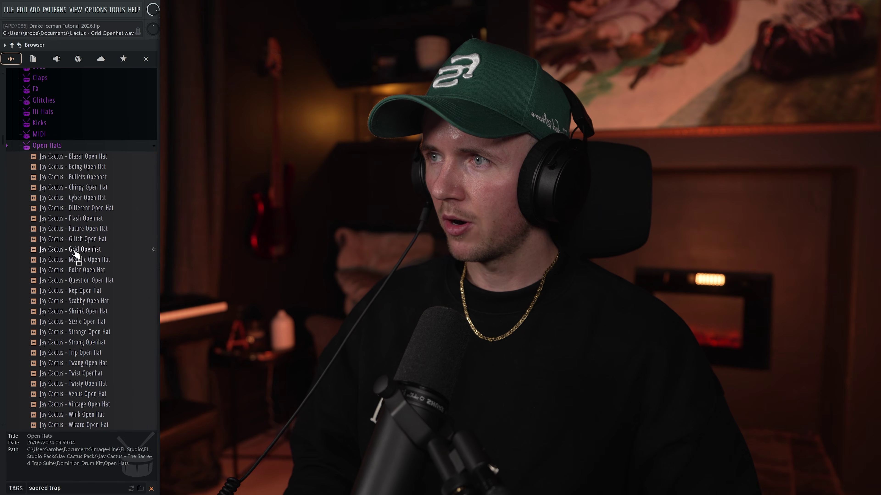
{"action": "left_click", "coordinate": [89, 239]}
{"action": "left_click", "coordinate": [91, 229]}
{"action": "left_click", "coordinate": [94, 218]}
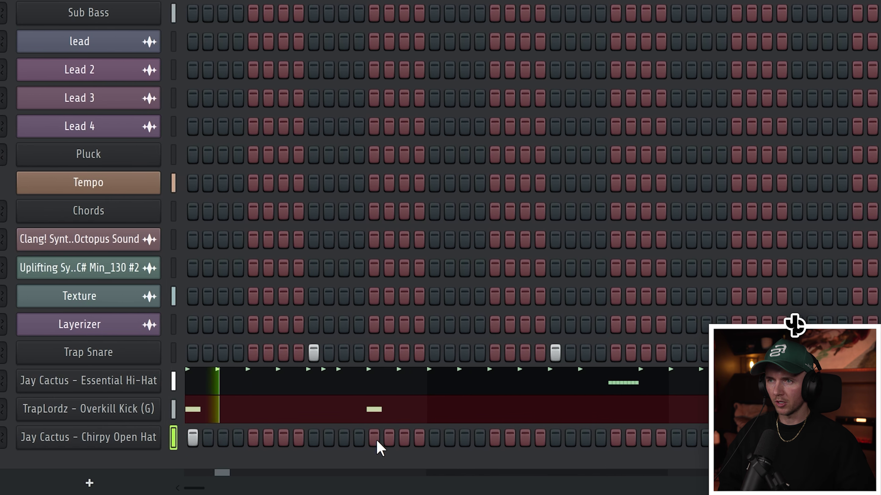
{"action": "left_click", "coordinate": [374, 438]}
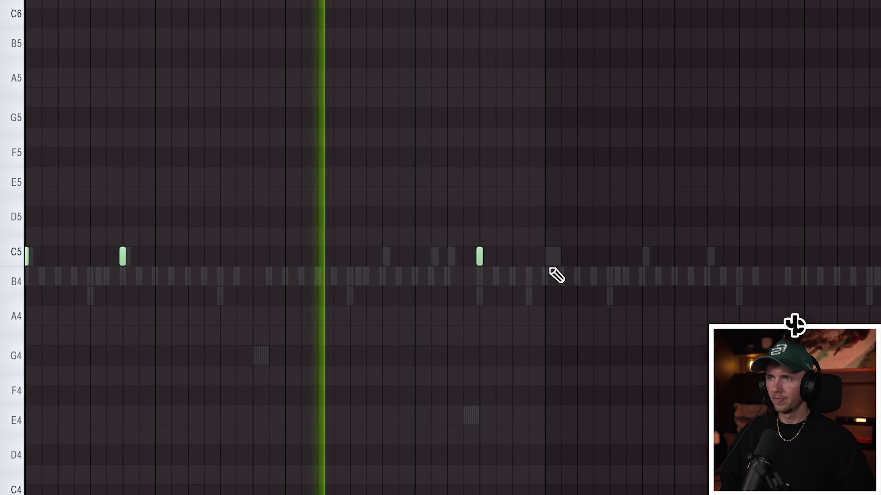
{"action": "key", "text": "ctrl+a"}
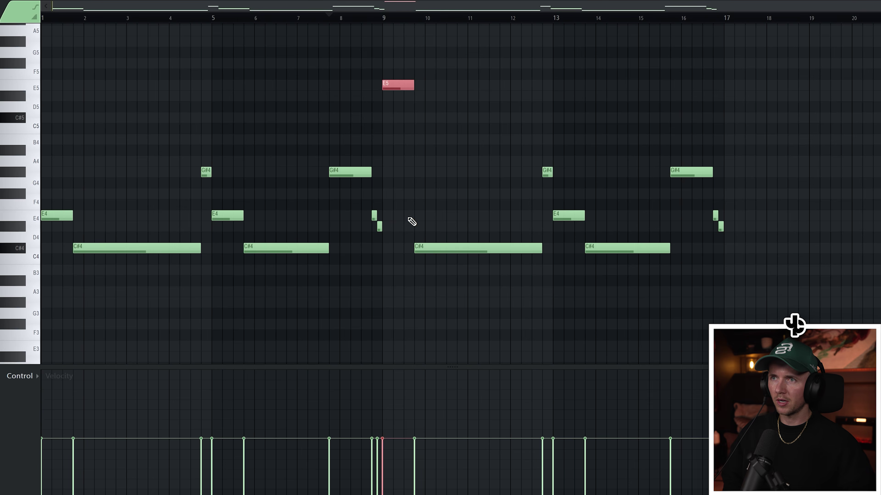
Shorten the E5 note at bar 9 of the Bass #5 pattern to half a bar and play the bass line
{"action": "scroll", "coordinate": [419, 194], "scroll_direction": "up", "scroll_amount": 2}
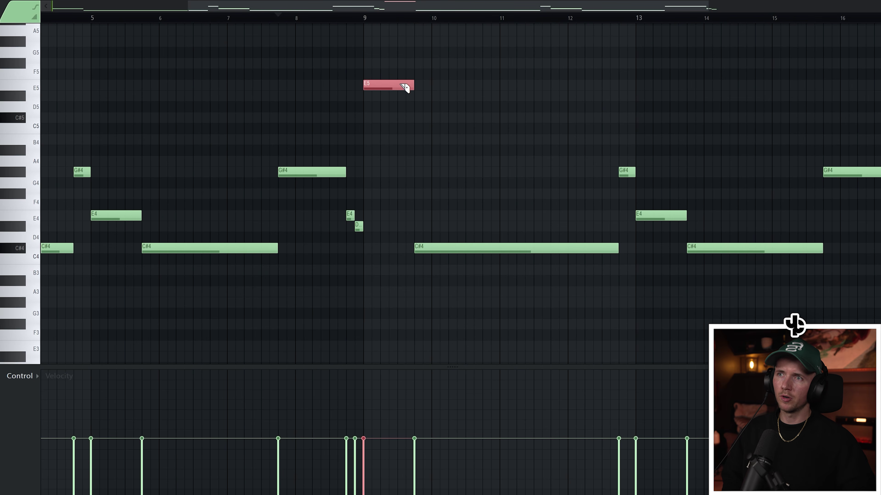
{"action": "key", "text": "space"}
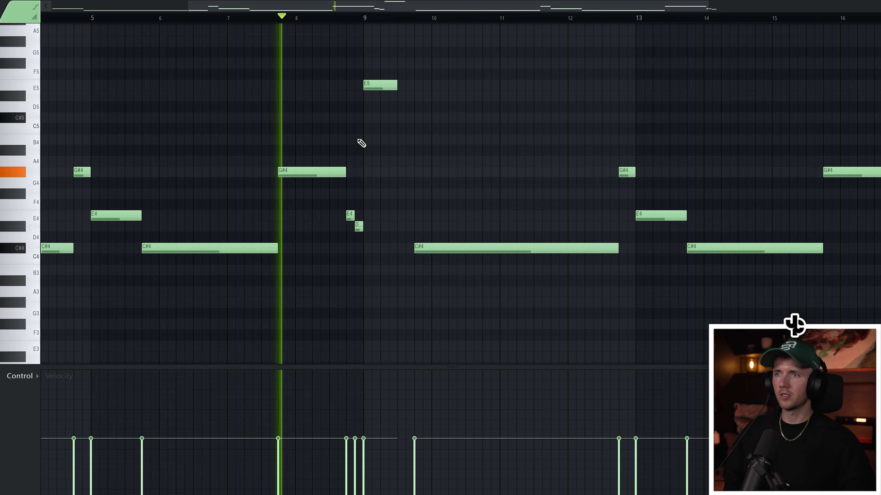
{"action": "scroll", "coordinate": [542, 191], "scroll_direction": "down", "scroll_amount": 2}
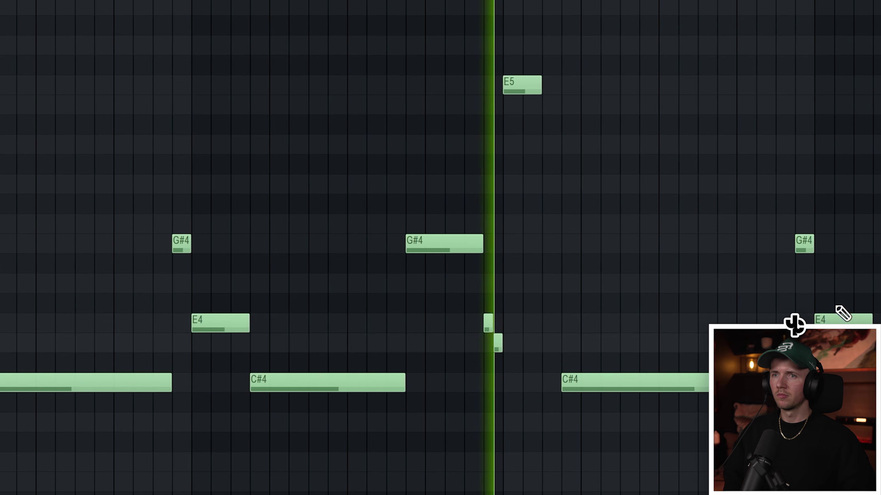
Change the Bass #5 note at bar 13 to a one-beat E5, add a one-beat F#4 after it, and play the result
{"action": "left_click_drag", "start_coordinate": [618, 431], "coordinate": [397, 21]}
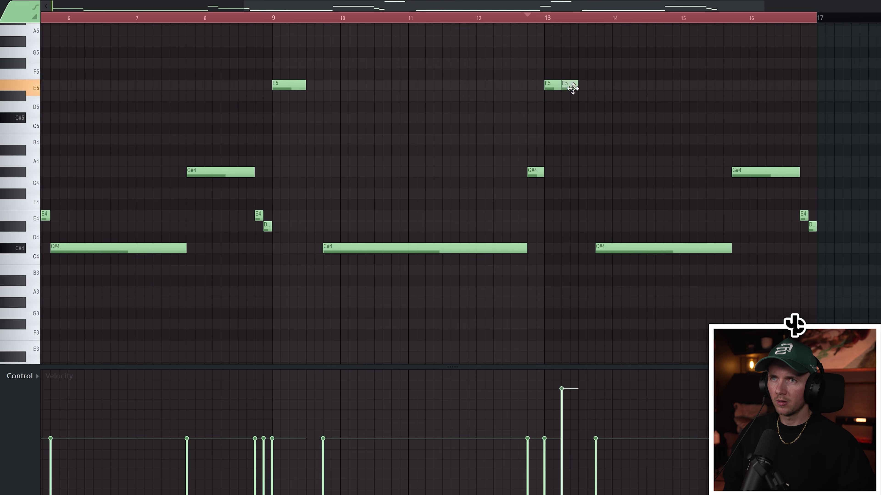
{"action": "left_click", "coordinate": [574, 61]}
{"action": "key", "text": "ctrl+Down"}
{"action": "key", "text": "space"}
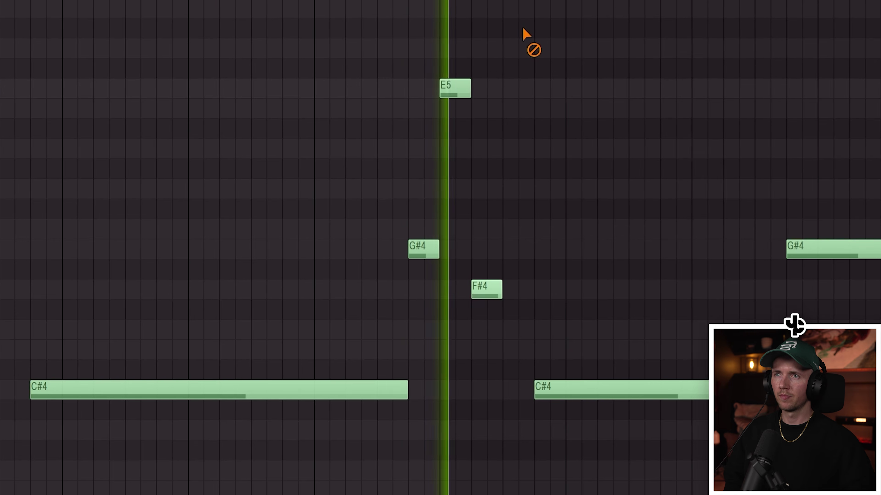
{"action": "scroll", "coordinate": [541, 104], "scroll_direction": "down", "scroll_amount": 3}
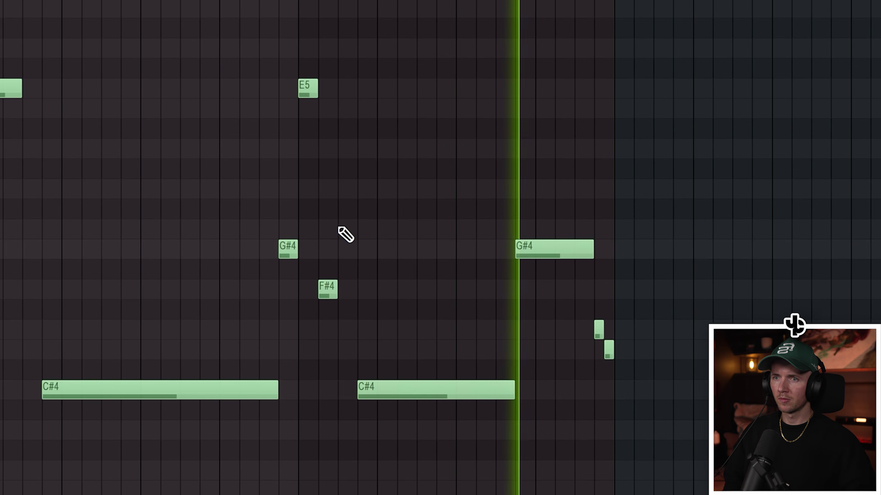
{"action": "key", "text": "ctrl+a"}
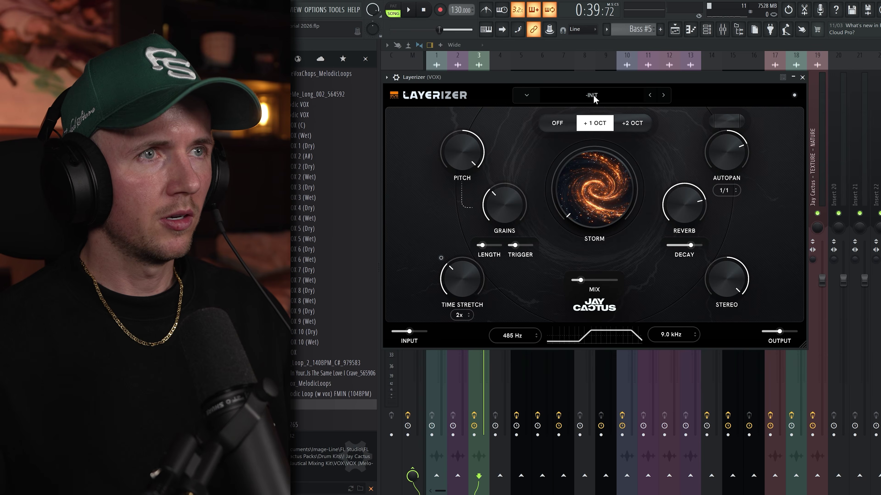
Load the Filtered Grain Vocals preset in Layerizer on the VOX track and adjust its Reverb
{"action": "left_click", "coordinate": [589, 93]}
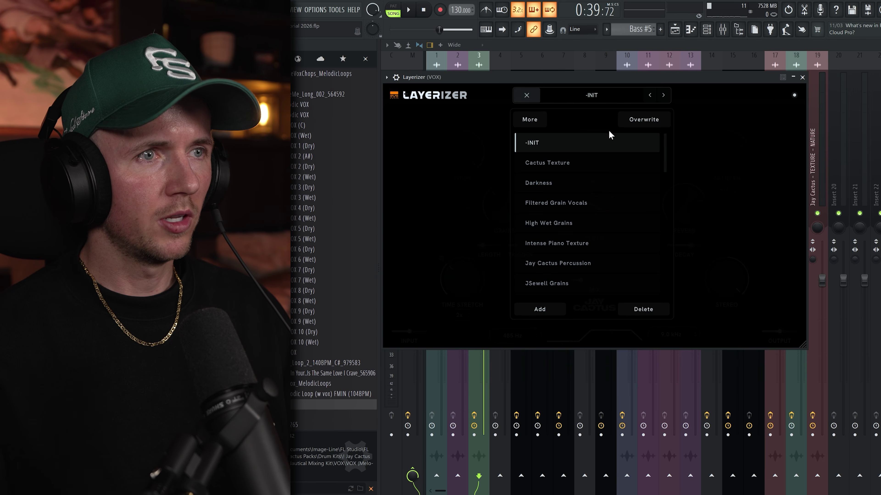
{"action": "left_click", "coordinate": [600, 208]}
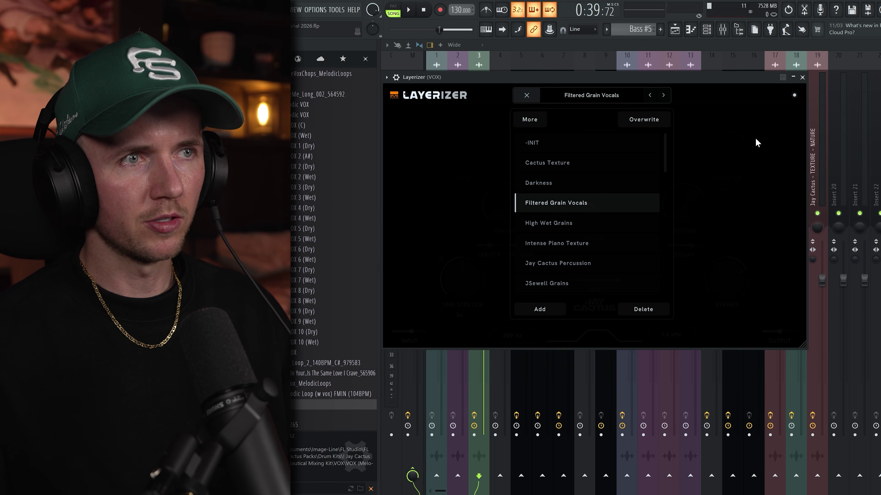
{"action": "left_click", "coordinate": [526, 95]}
{"action": "left_click_drag", "start_coordinate": [696, 221], "coordinate": [698, 238]}
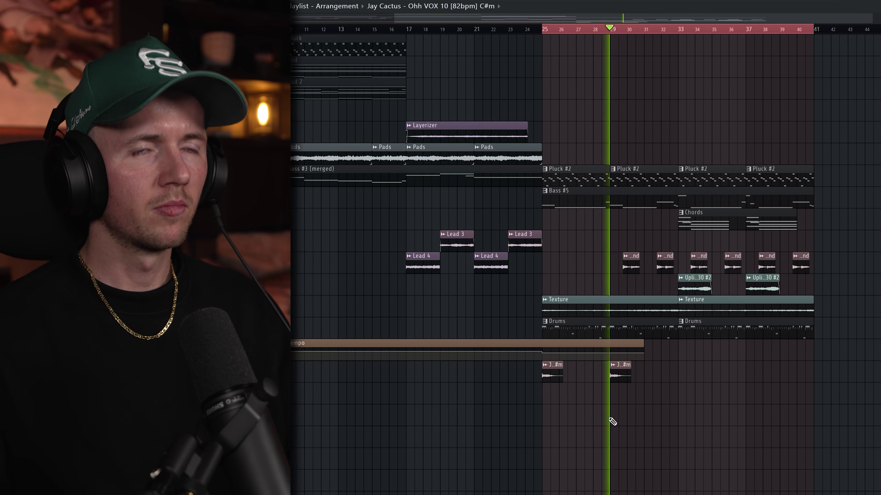
Browse and audition the vocal phrases in The Crate Collection's Dusty Grooves phrase kit
{"action": "scroll", "coordinate": [599, 376], "scroll_direction": "down", "scroll_amount": 4}
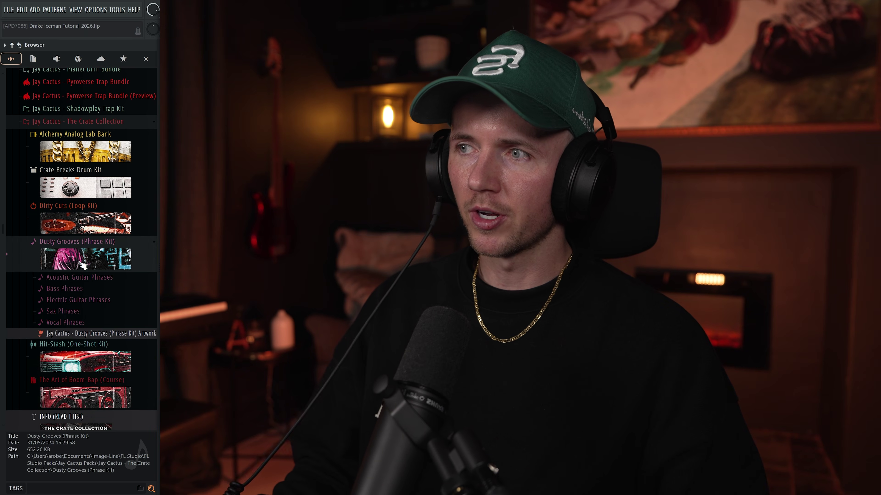
{"action": "left_click", "coordinate": [69, 323]}
{"action": "left_click", "coordinate": [100, 364]}
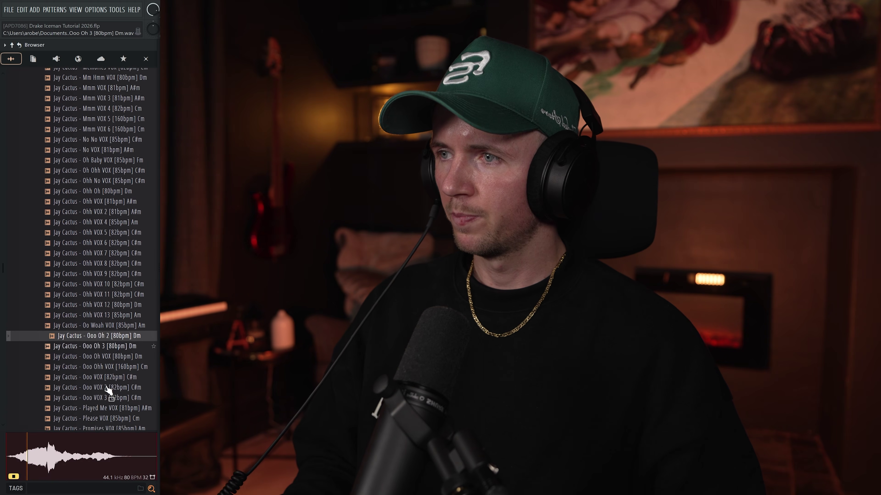
{"action": "scroll", "coordinate": [110, 373], "scroll_direction": "down", "scroll_amount": 6}
{"action": "scroll", "coordinate": [110, 360], "scroll_direction": "down", "scroll_amount": 6}
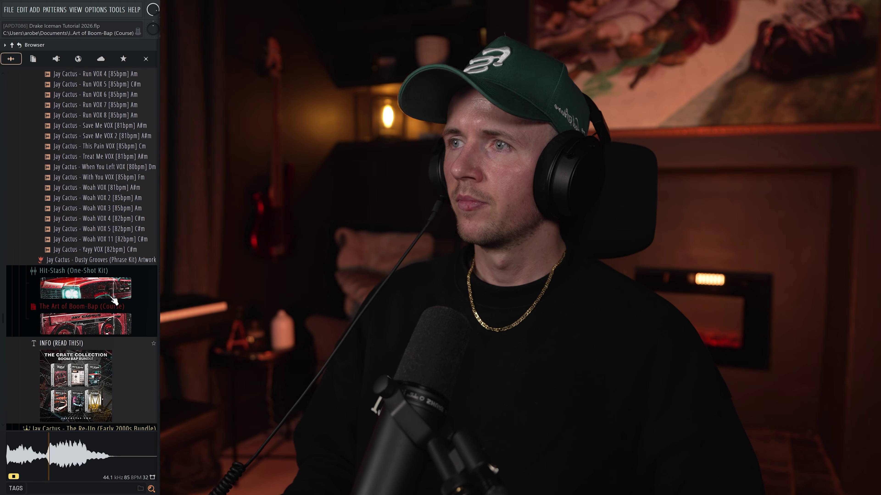
{"action": "scroll", "coordinate": [105, 208], "scroll_direction": "up", "scroll_amount": 5}
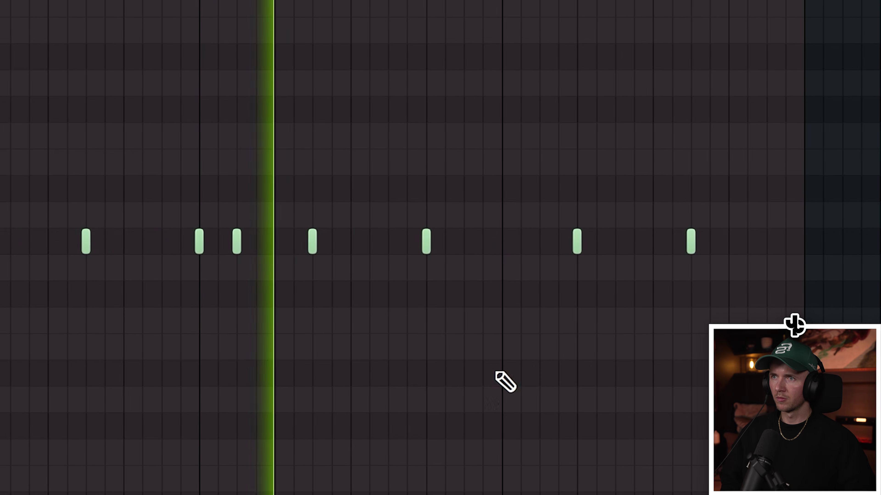
Add a hit to the Bit Snare pattern and choose the Blackout 808 sample from the Magma Drum Kit
{"action": "left_click", "coordinate": [494, 247]}
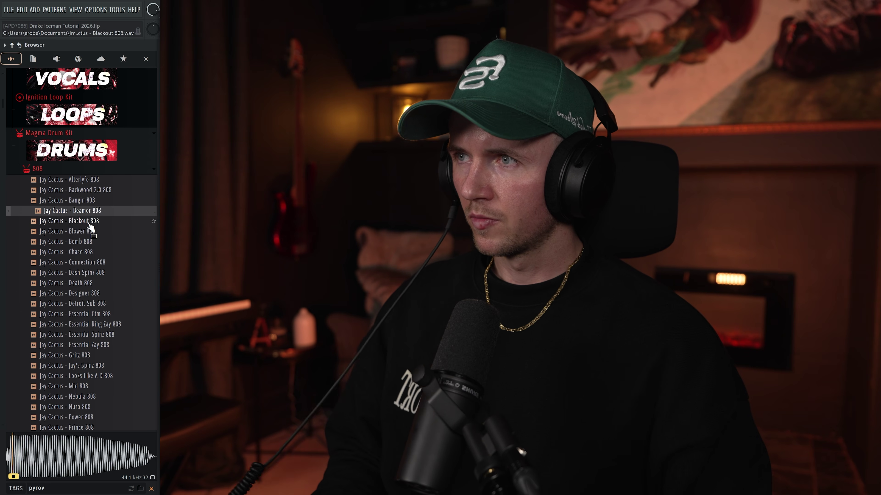
{"action": "left_click", "coordinate": [89, 224]}
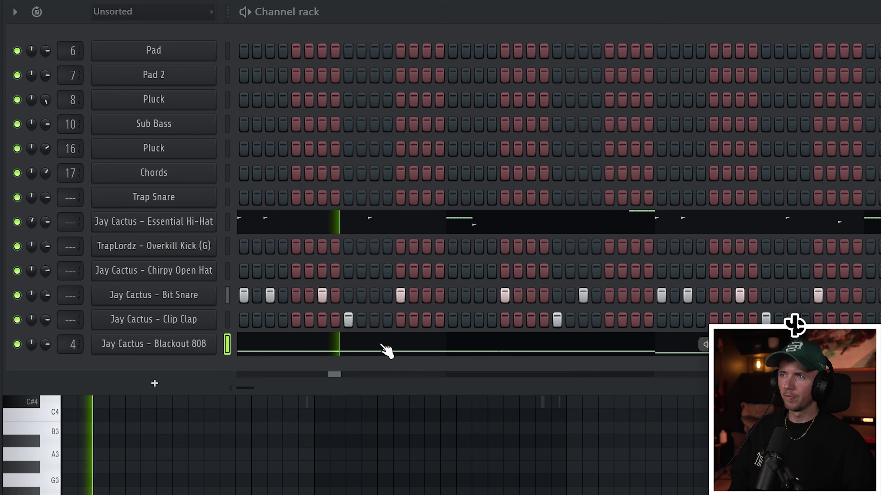
Replace the Blackout 808 notes in bars 5–8 with a copy of the E5, D#5, C#5 phrase from bars 1–4
{"action": "left_click", "coordinate": [386, 350]}
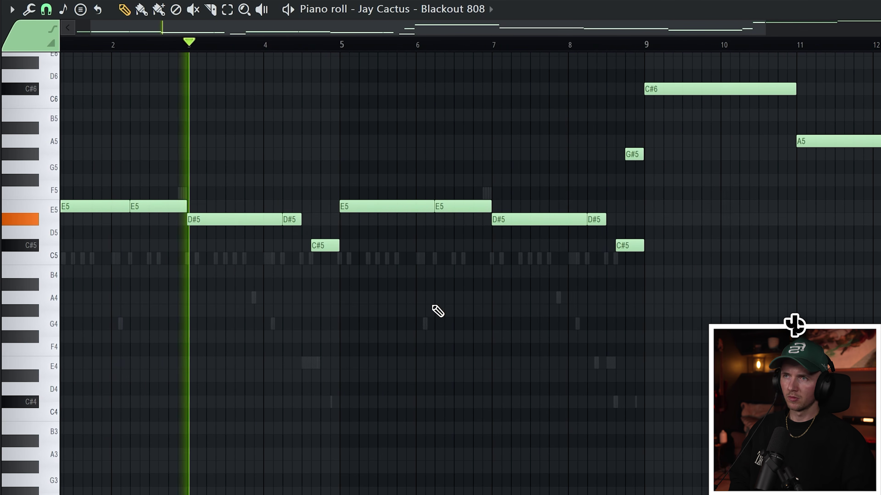
{"action": "right_click", "coordinate": [399, 206]}
{"action": "right_click", "coordinate": [462, 206]}
{"action": "right_click", "coordinate": [537, 219]}
{"action": "right_click", "coordinate": [597, 221]}
{"action": "left_click_drag", "start_coordinate": [468, 161], "coordinate": [74, 248]}
{"action": "left_click_drag", "start_coordinate": [84, 202], "coordinate": [400, 201]}
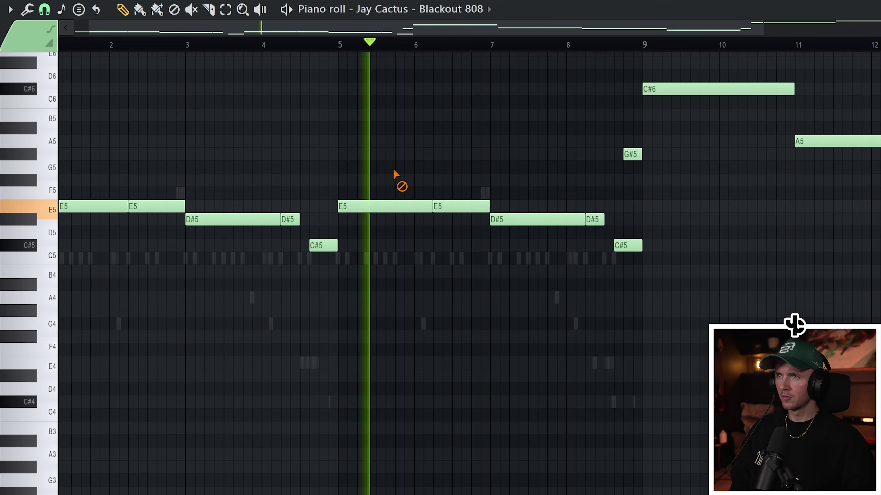
{"action": "scroll", "coordinate": [415, 314], "scroll_direction": "down", "scroll_amount": 2}
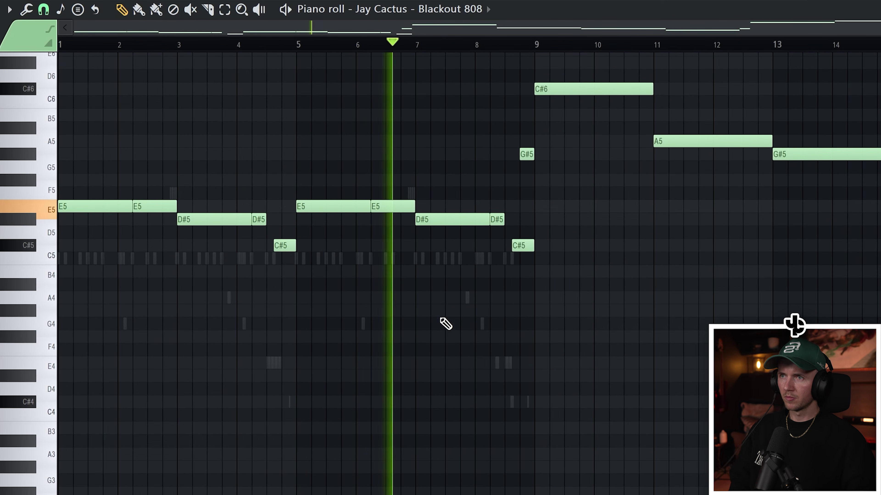
{"action": "scroll", "coordinate": [456, 236], "scroll_direction": "up", "scroll_amount": 2}
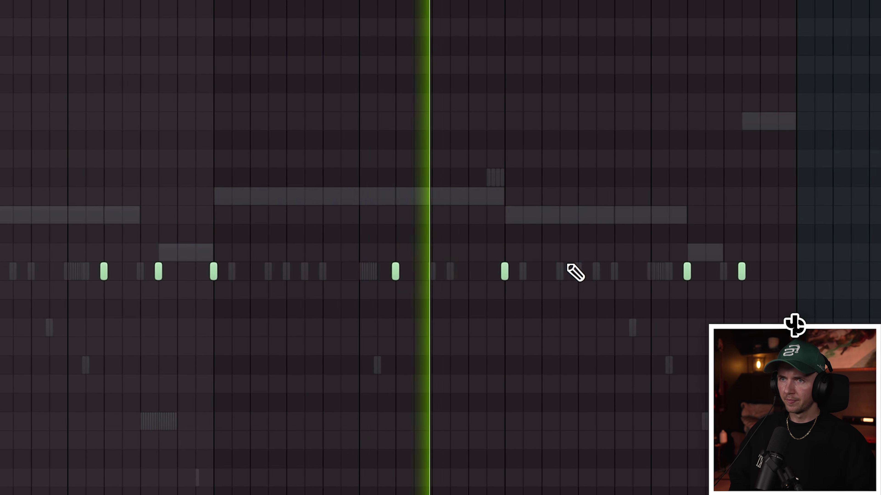
Edit the Kick hits in the Drums 2 #2 pattern, adding extra hits between the existing ones
{"action": "left_click", "coordinate": [479, 271]}
{"action": "left_click", "coordinate": [475, 271]}
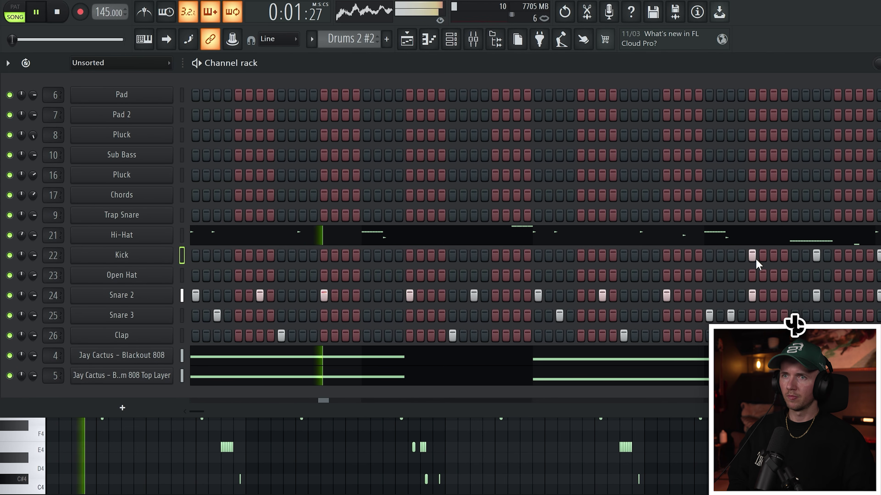
{"action": "left_click", "coordinate": [755, 259]}
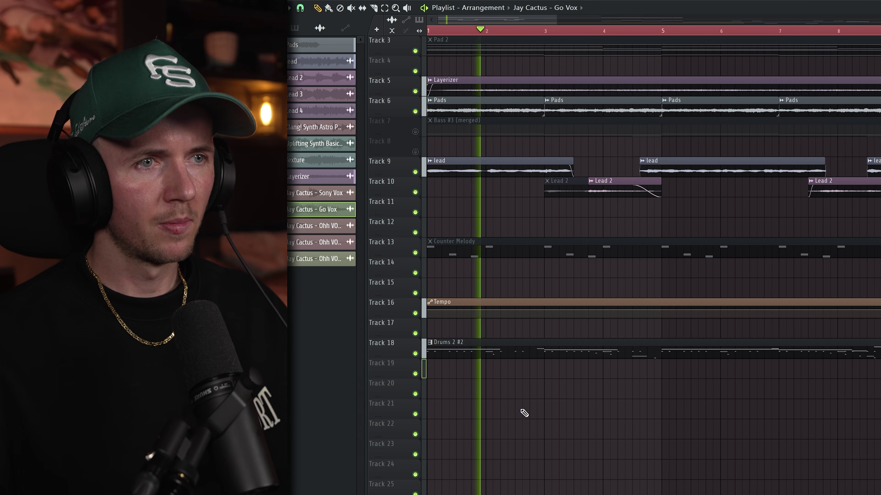
Place Go Vox clips on Track 19, one just before bar 3 and one around bar 4
{"action": "left_click", "coordinate": [530, 369]}
{"action": "scroll", "coordinate": [516, 407], "scroll_direction": "down", "scroll_amount": 3}
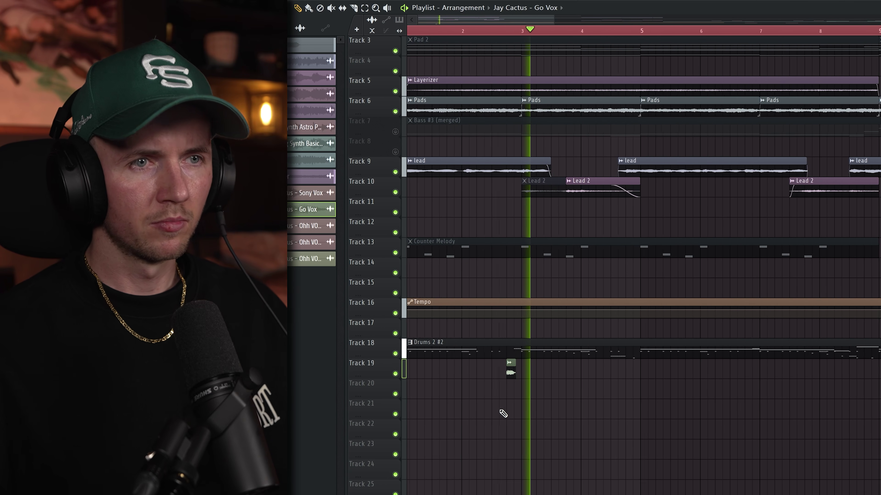
{"action": "left_click", "coordinate": [580, 369]}
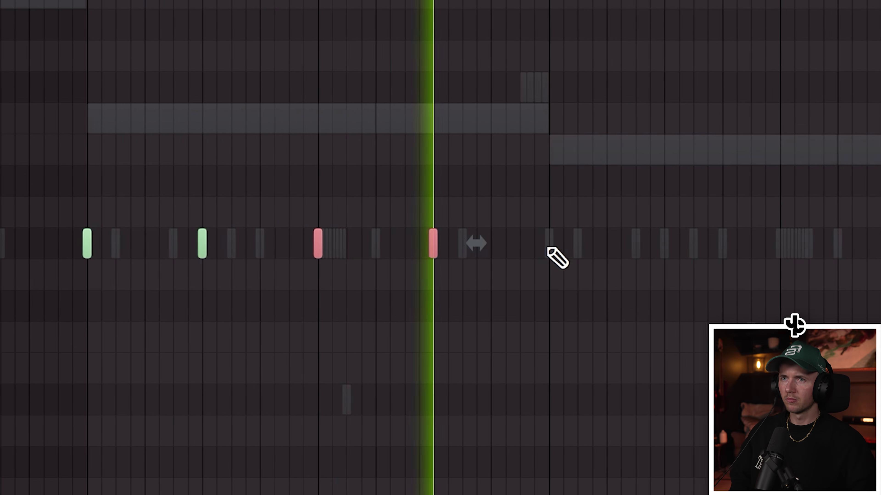
Select the evenly spaced half-bar drum hits in the piano roll
{"action": "left_click_drag", "start_coordinate": [491, 199], "coordinate": [84, 255]}
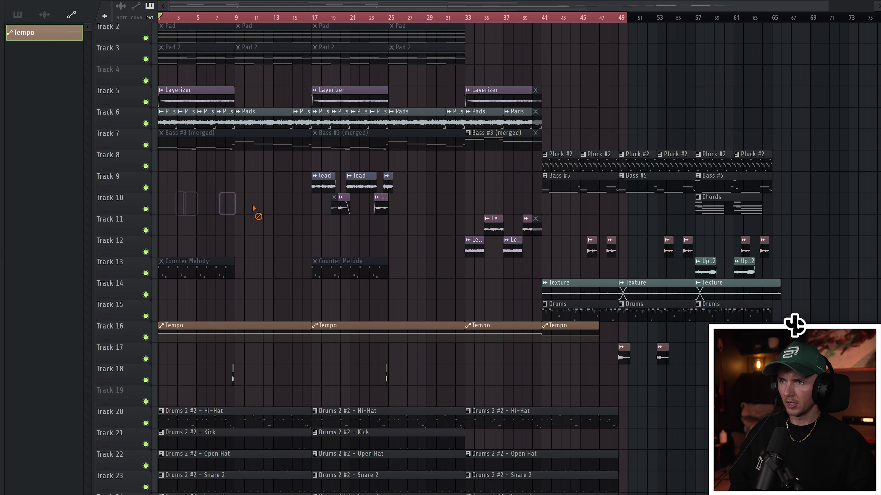
Delete the Beam 808 Top Layer clip from bars 1–16 on Track 27 and play the transition into bar 17
{"action": "scroll", "coordinate": [793, 325], "scroll_direction": "up", "scroll_amount": 1}
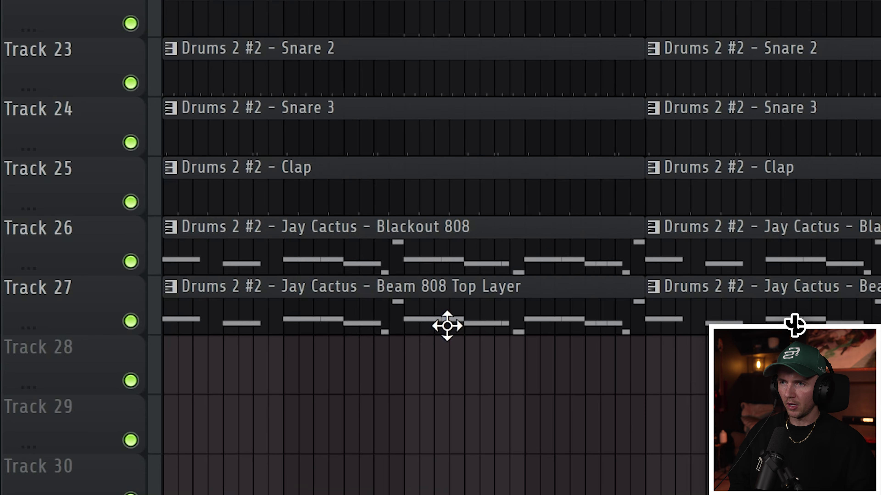
{"action": "right_click", "coordinate": [447, 326]}
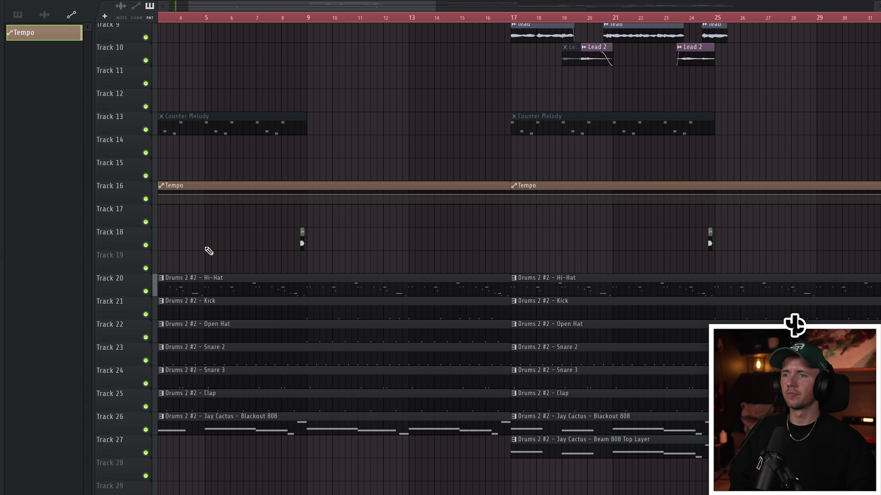
{"action": "scroll", "coordinate": [209, 251], "scroll_direction": "down", "scroll_amount": 3}
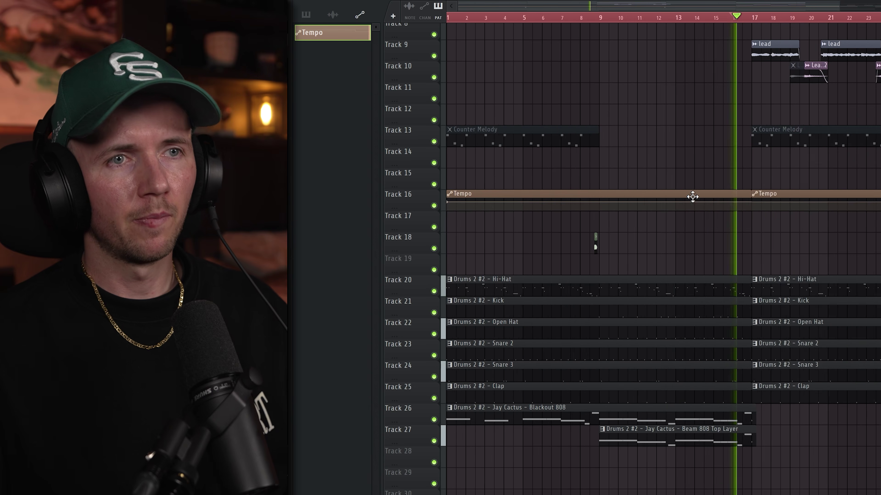
{"action": "scroll", "coordinate": [692, 196], "scroll_direction": "down", "scroll_amount": 2}
{"action": "scroll", "coordinate": [704, 203], "scroll_direction": "up", "scroll_amount": 3}
{"action": "key", "text": "space"}
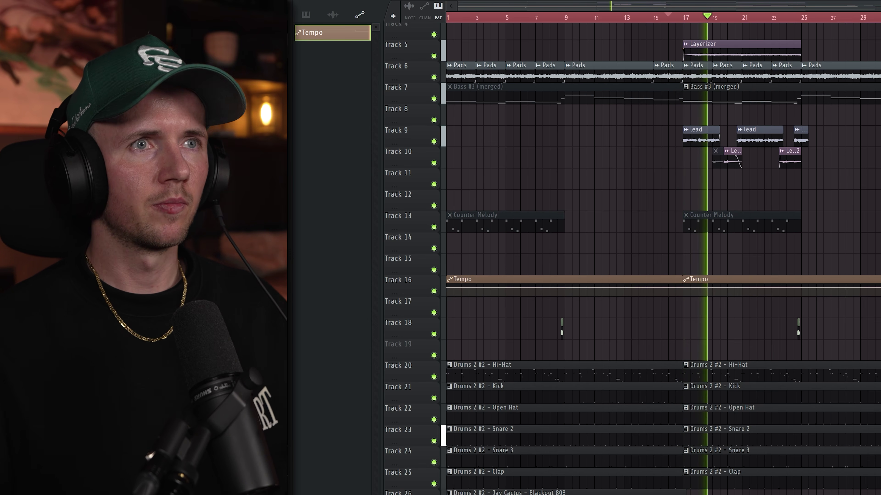
Raise Decapitator's Drive slightly on the Sub Bass mixer track and switch its style to N
{"action": "key", "text": "F9"}
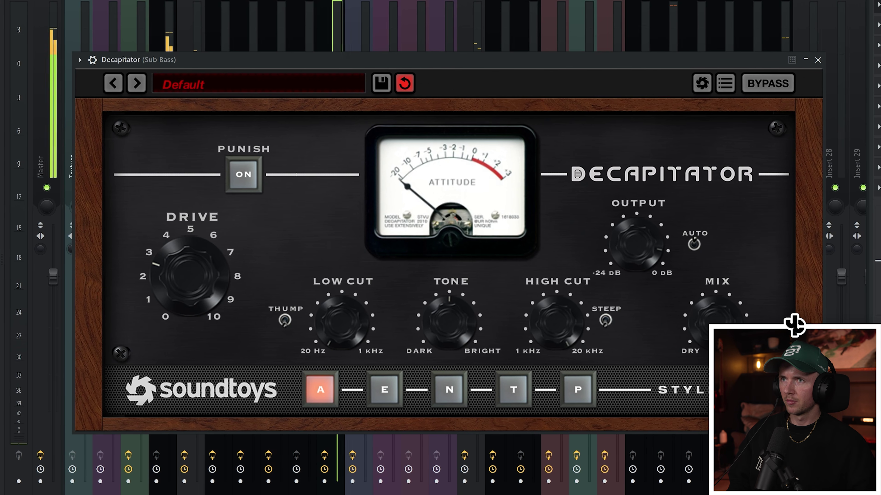
{"action": "left_click_drag", "start_coordinate": [196, 255], "coordinate": [197, 222]}
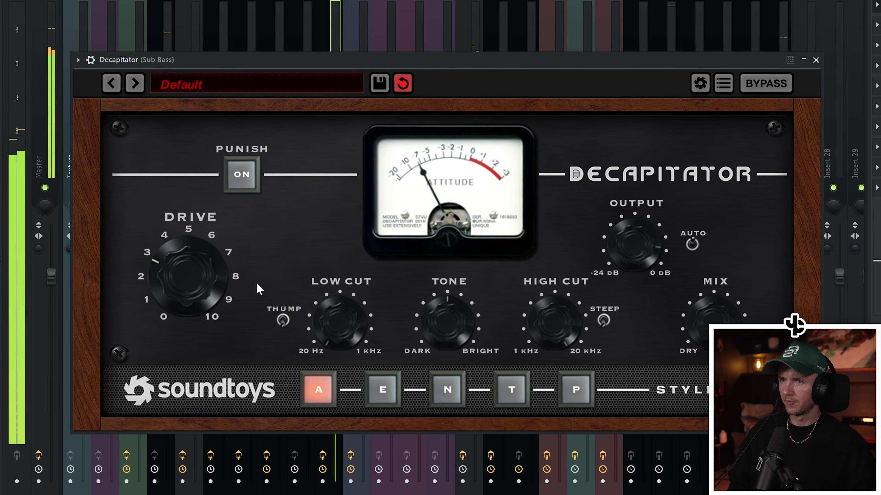
{"action": "left_click", "coordinate": [448, 387]}
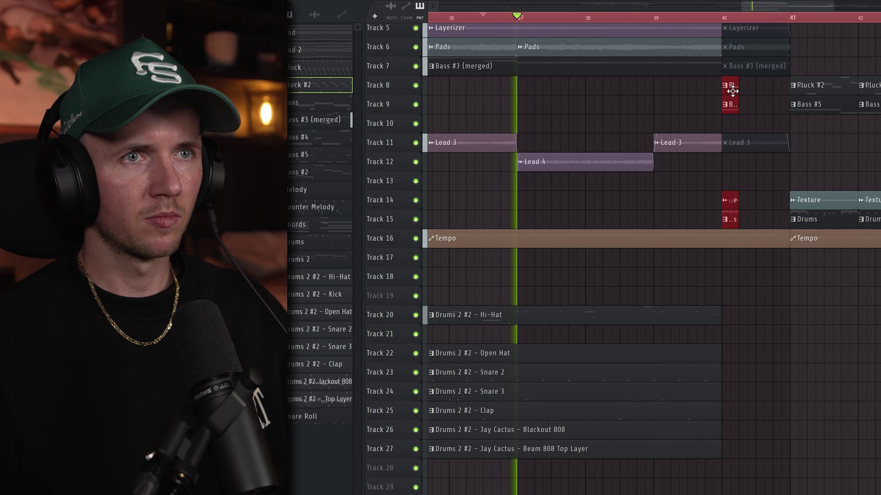
Repeat the one-beat Pluck #2, Bass #5, Texture and Drums slices across bar 40 as a stutter and play it
{"action": "left_click_drag", "start_coordinate": [728, 92], "coordinate": [730, 91]}
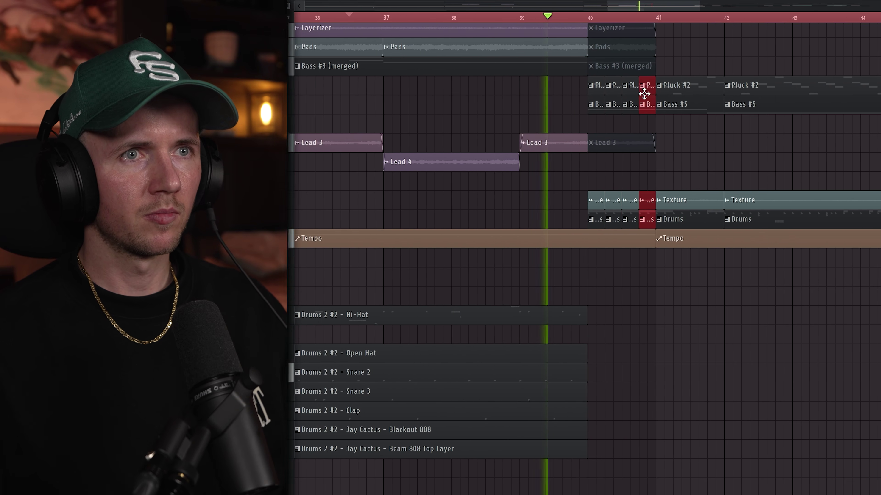
{"action": "left_click_drag", "start_coordinate": [662, 91], "coordinate": [680, 90]}
{"action": "scroll", "coordinate": [690, 171], "scroll_direction": "down", "scroll_amount": 1}
{"action": "key", "text": "space"}
{"action": "scroll", "coordinate": [665, 171], "scroll_direction": "down", "scroll_amount": 1}
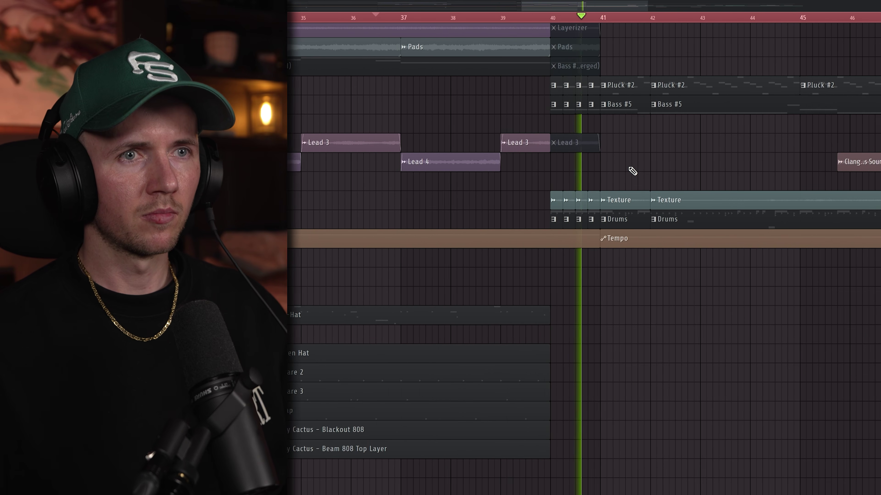
Play back the arrangement and review the bar 40 stutter, the drum change at bar 9 and the section from bar 41 onward
{"action": "scroll", "coordinate": [624, 171], "scroll_direction": "down", "scroll_amount": 2}
{"action": "scroll", "coordinate": [589, 167], "scroll_direction": "up", "scroll_amount": 4}
{"action": "scroll", "coordinate": [662, 137], "scroll_direction": "up", "scroll_amount": 2}
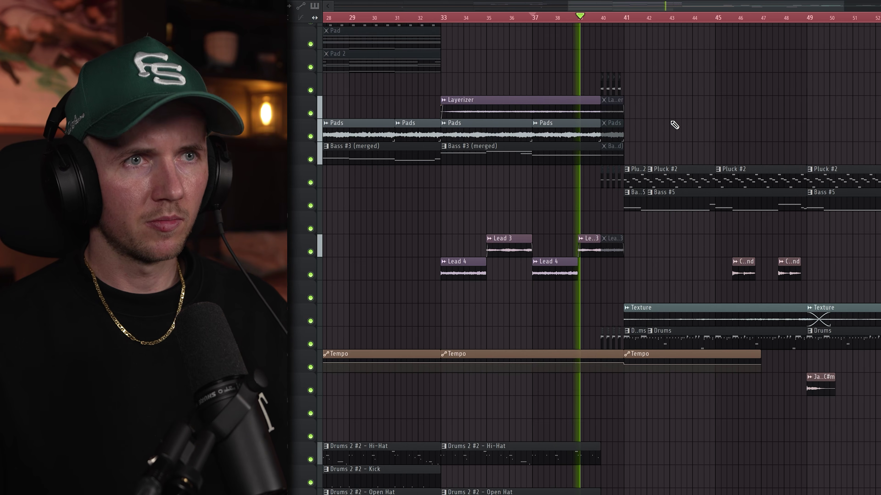
{"action": "scroll", "coordinate": [674, 126], "scroll_direction": "up", "scroll_amount": 2}
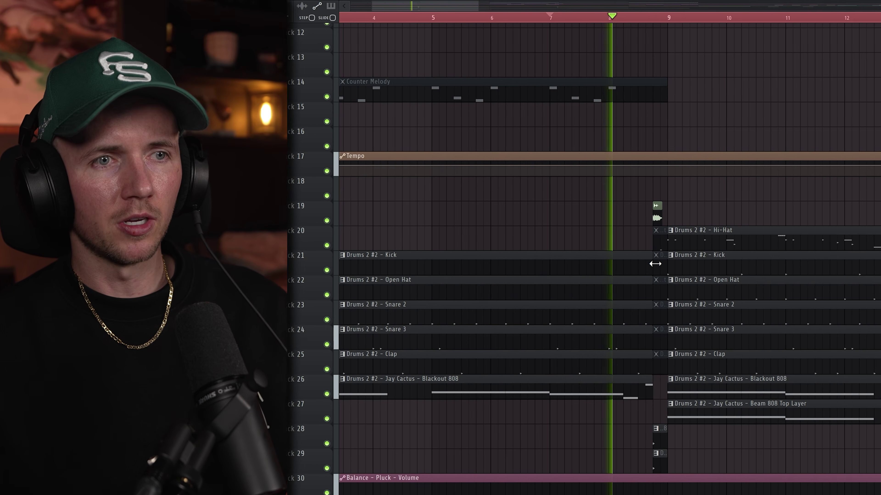
{"action": "scroll", "coordinate": [654, 264], "scroll_direction": "down", "scroll_amount": 3}
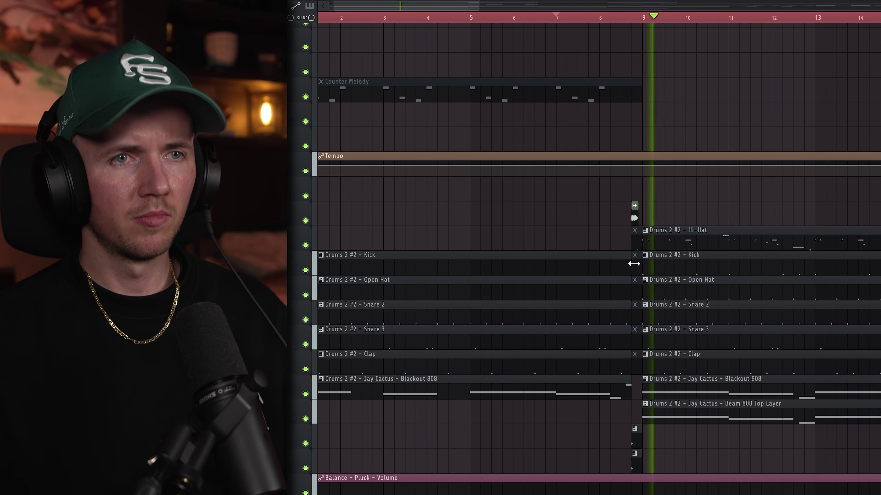
{"action": "scroll", "coordinate": [633, 263], "scroll_direction": "down", "scroll_amount": 3}
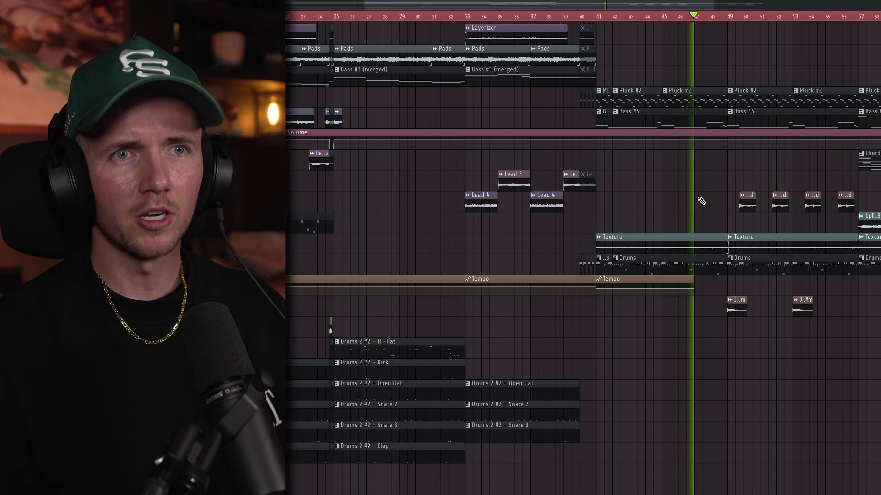
{"action": "scroll", "coordinate": [643, 192], "scroll_direction": "down", "scroll_amount": 3}
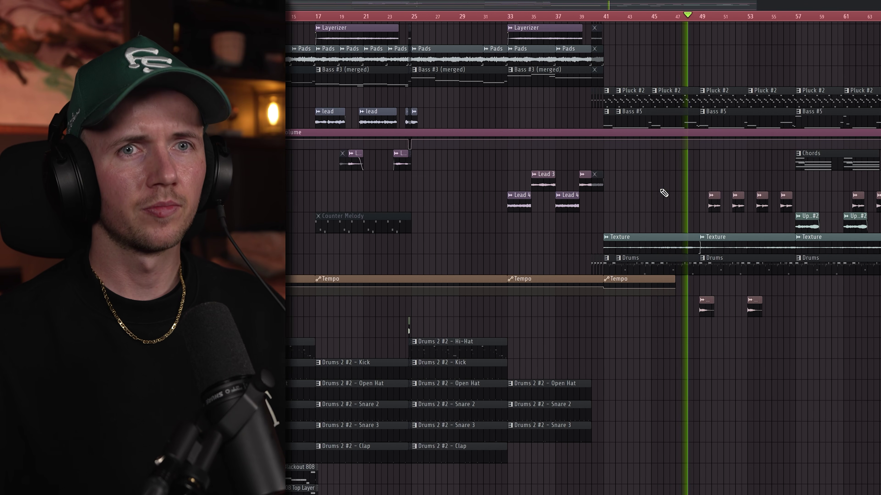
{"action": "scroll", "coordinate": [869, 214], "scroll_direction": "up", "scroll_amount": 5}
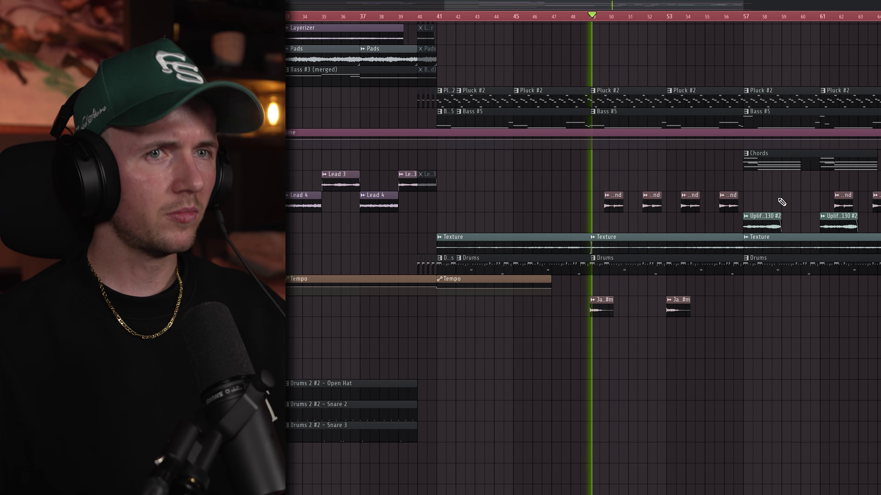